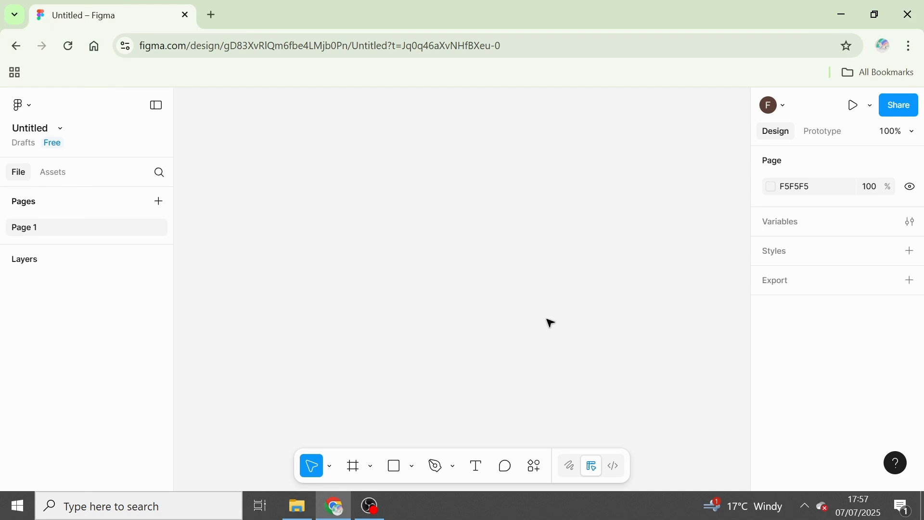
Create a frame from the MacBook Pro 16" preset and give it a corner radius of 30
key("f")
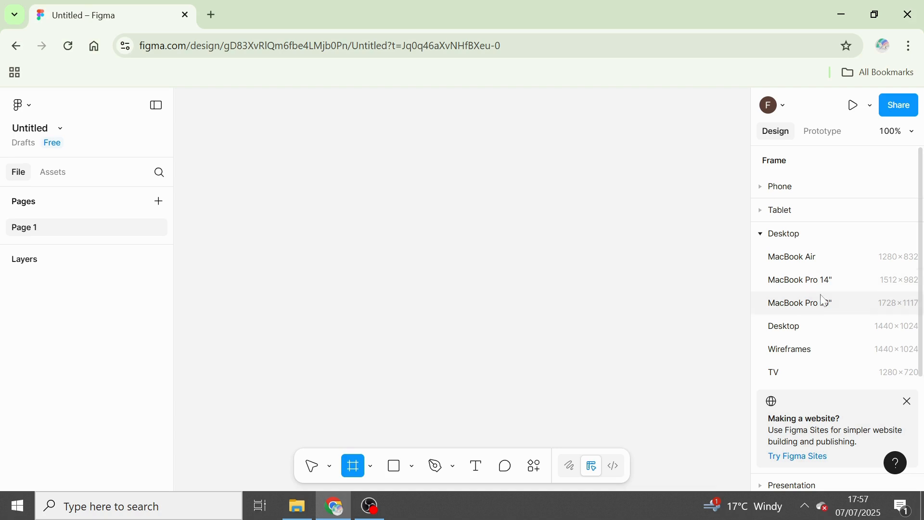
left_click(801, 303)
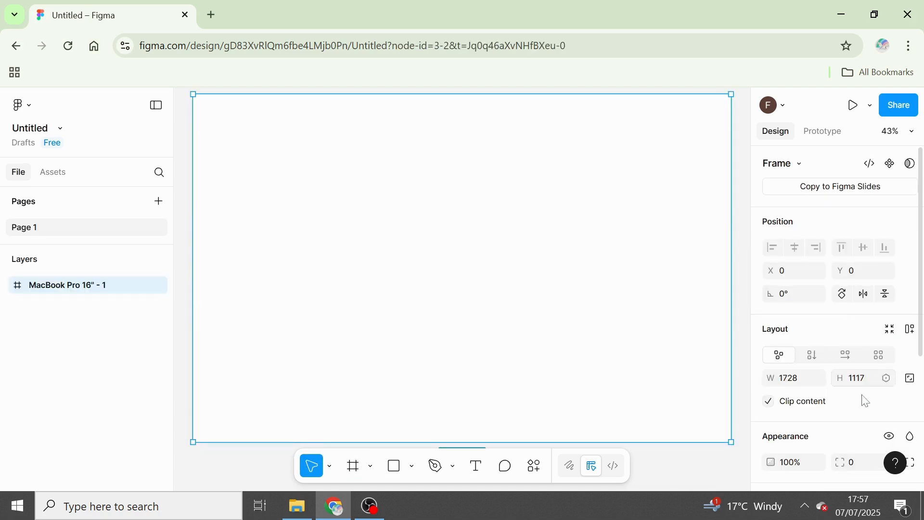
left_click(861, 464)
type("30")
key("Return")
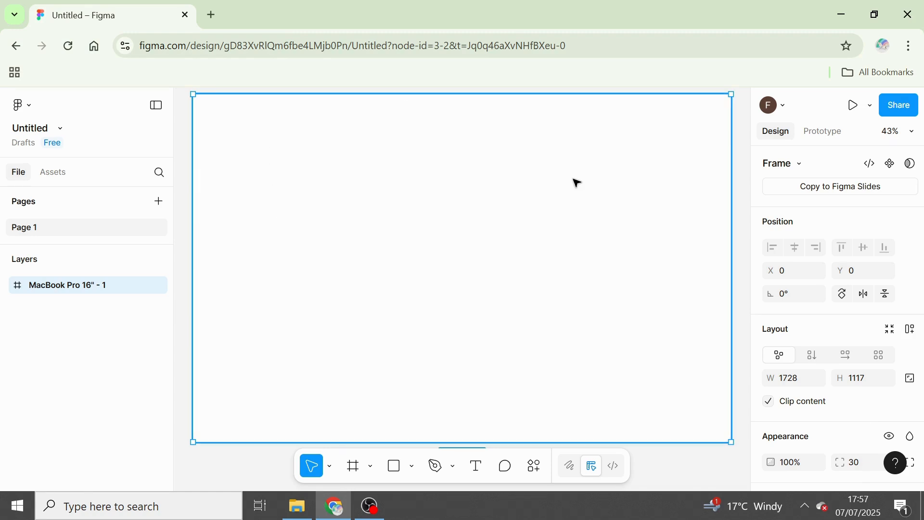
scroll(576, 182, "down", 2, "ctrl")
scroll(576, 182, "down", 2, "ctrl")
left_click(491, 108)
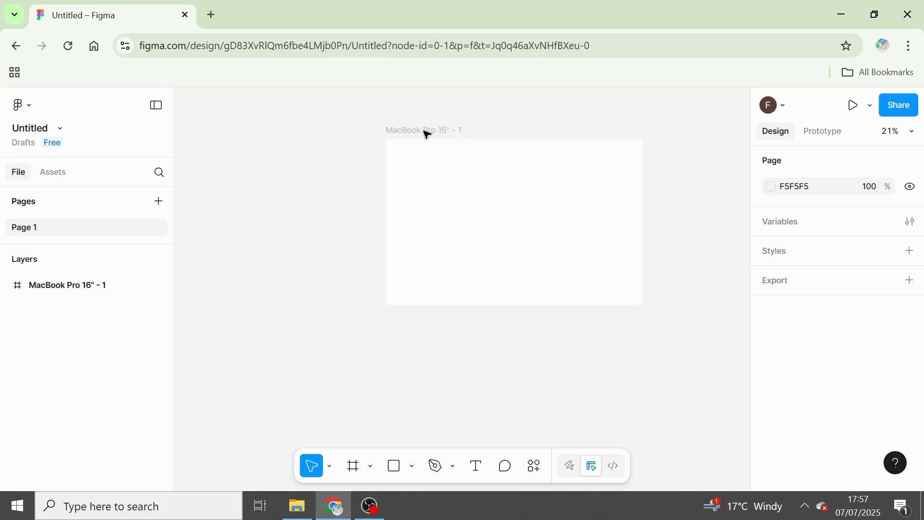
Add the text "Shopping.com" near the frame's upper-left corner, at about X 92, Y 85
scroll(427, 133, "up", 4, "ctrl")
key("t")
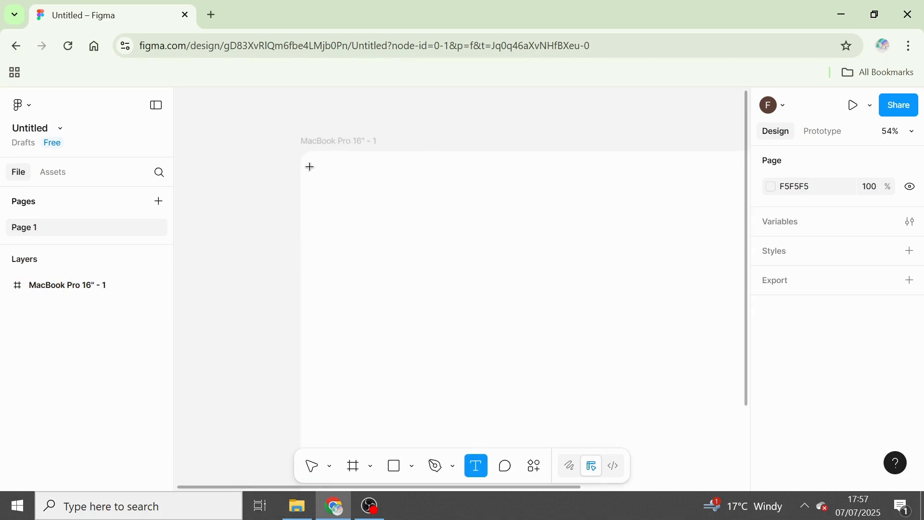
left_click(337, 184)
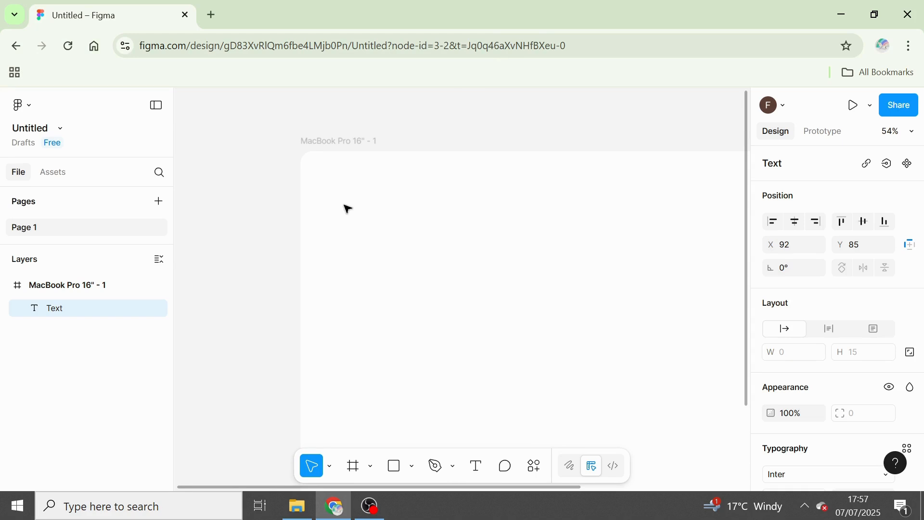
type("Shopping.com")
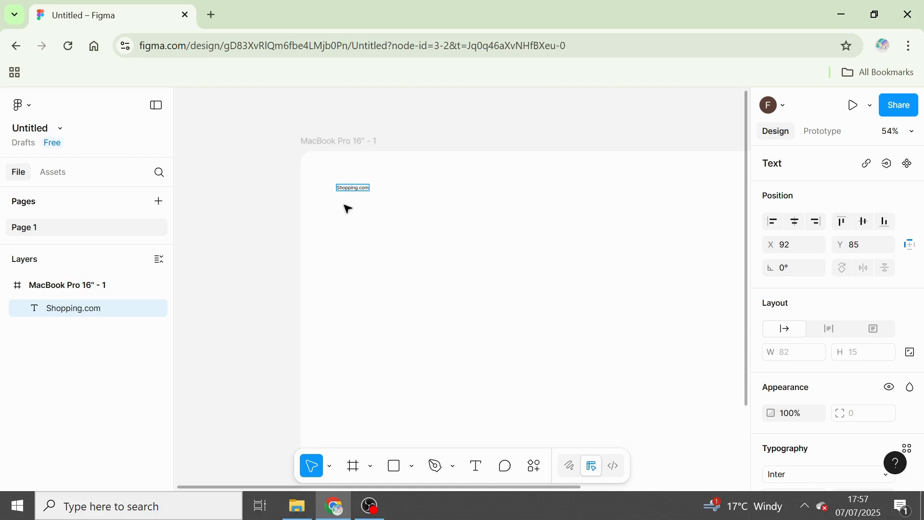
key("Escape")
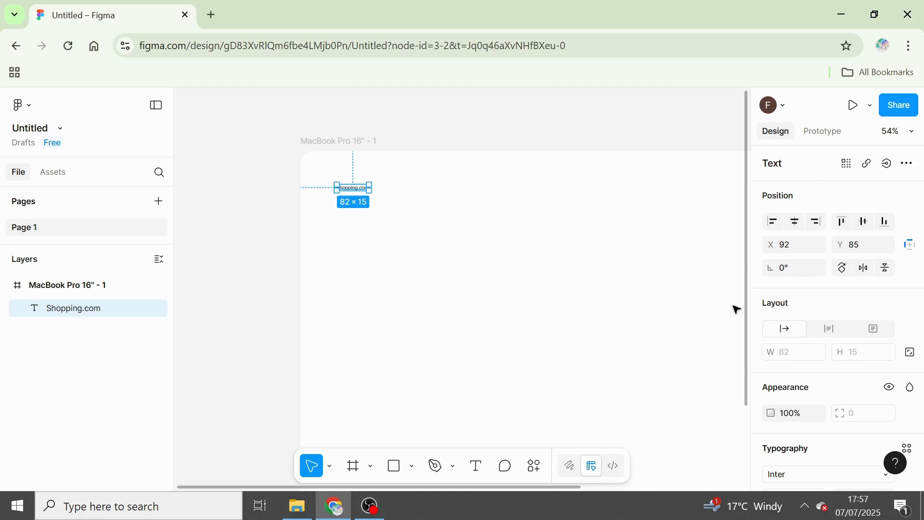
Set the font size of the Shopping.com text to 48
scroll(896, 360, "down", 3)
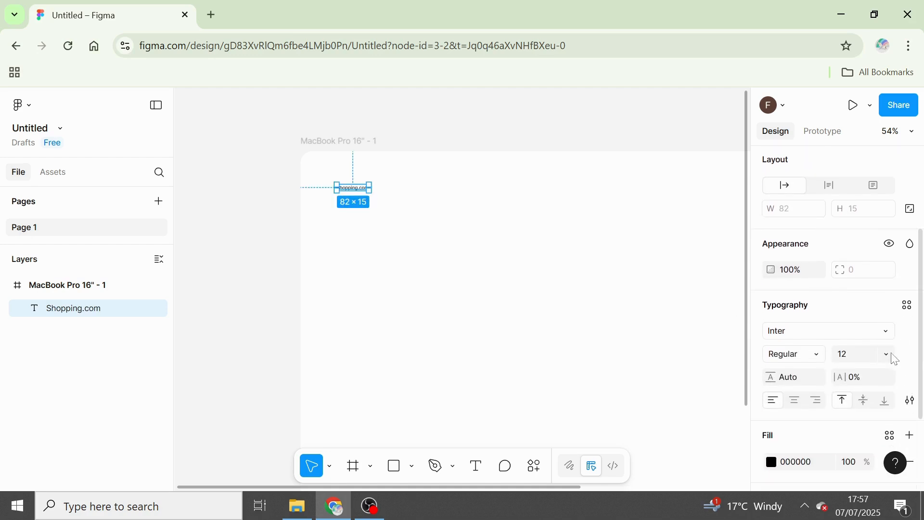
left_click(886, 357)
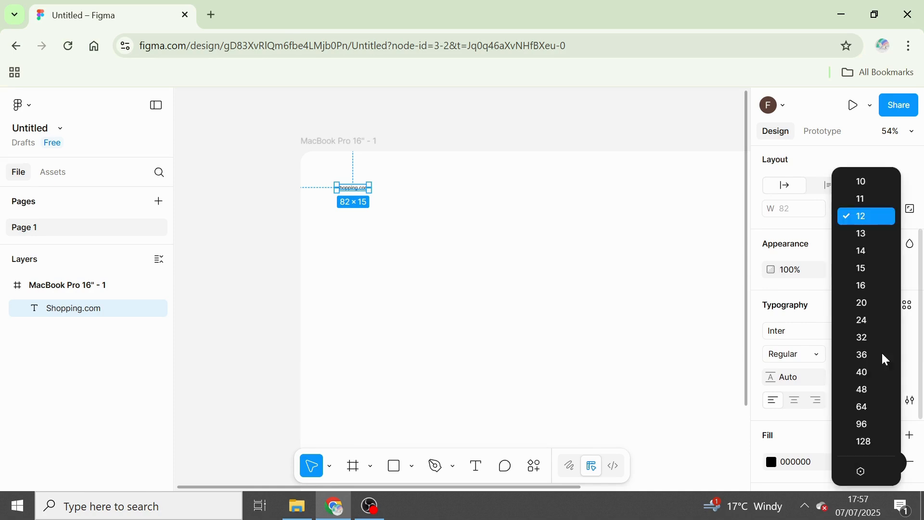
left_click(874, 398)
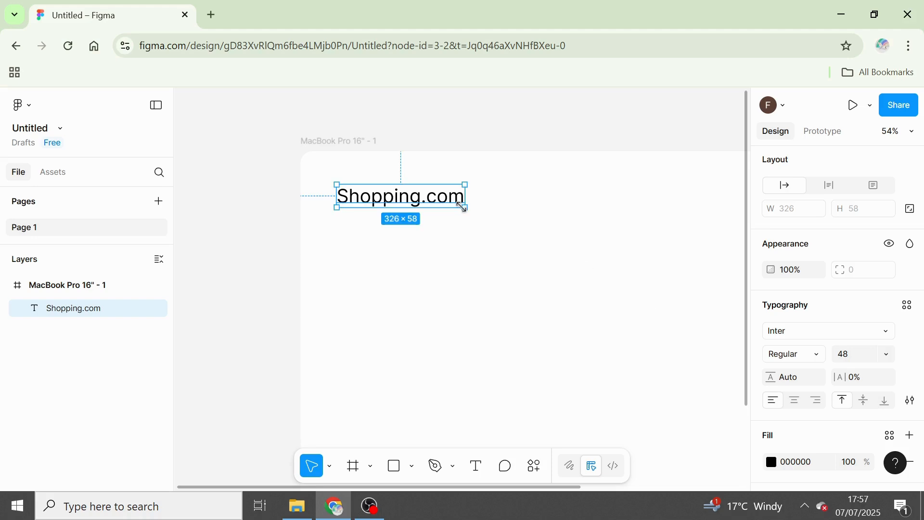
Scale the Shopping.com text up proportionally to about 410 × 73
key("k")
left_click_drag(466, 208, 499, 214)
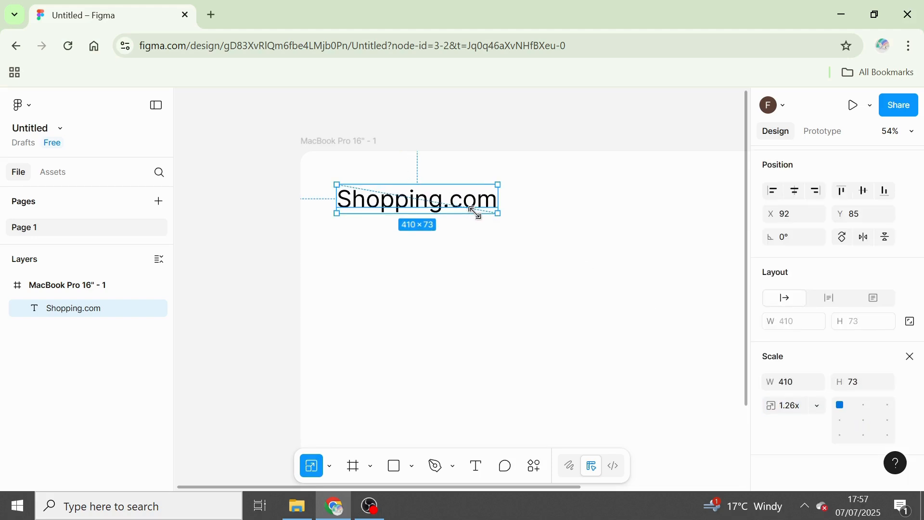
key("v")
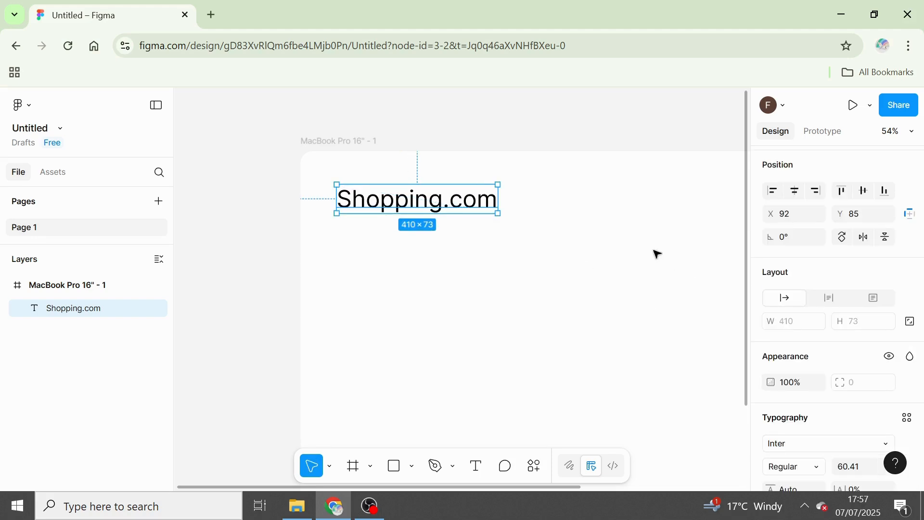
scroll(657, 254, "down", 5)
scroll(657, 255, "up", 5)
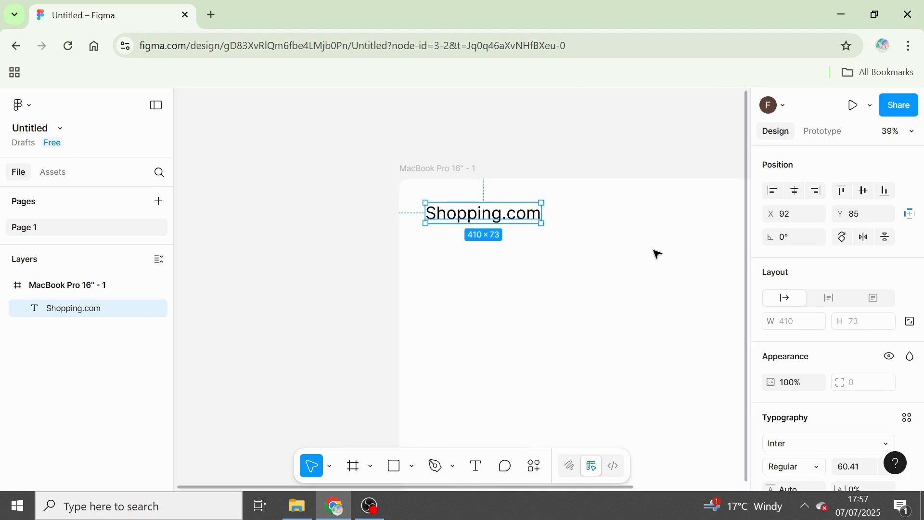
Scale the Shopping.com text down proportionally to about 338 × 60 and close the scale settings
key("l")
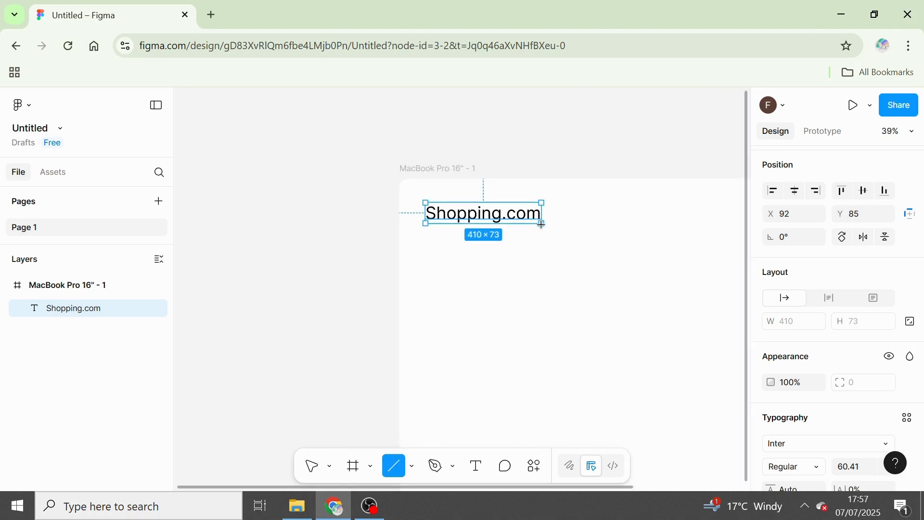
key("k")
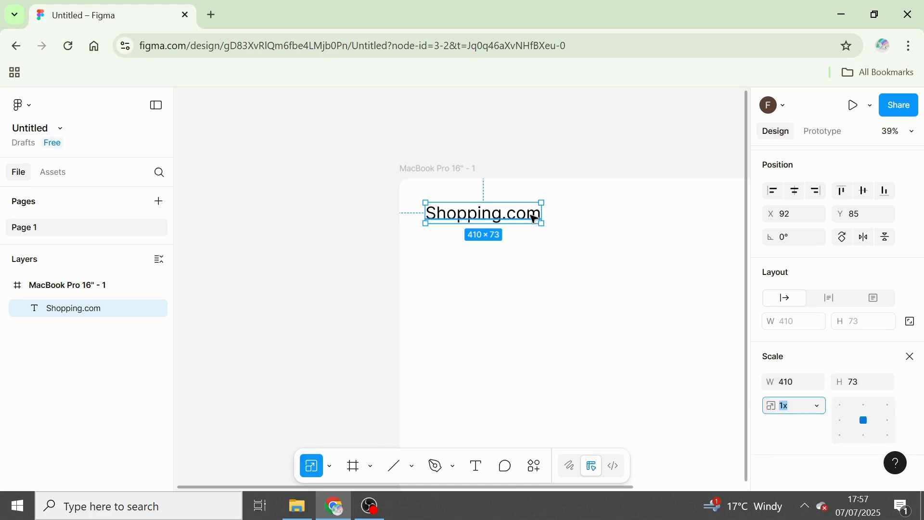
left_click_drag(546, 227, 523, 220)
left_click(910, 356)
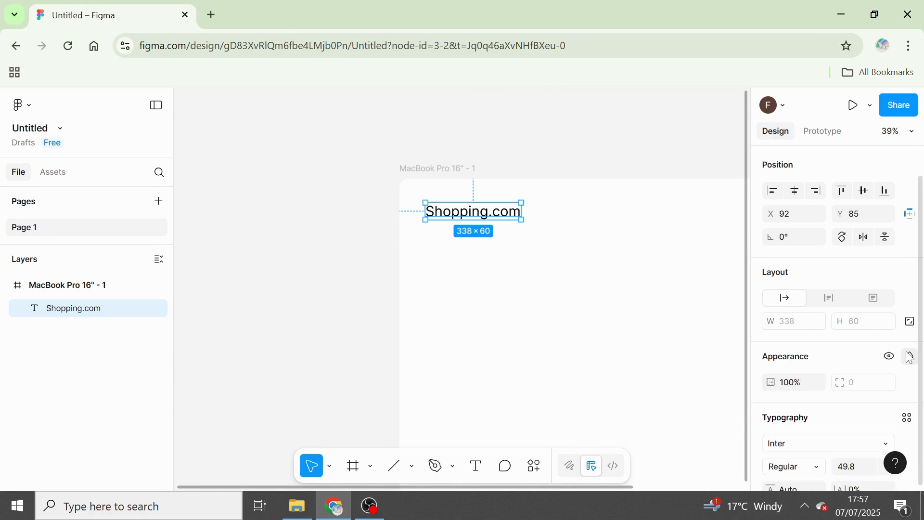
Change the Shopping.com text's font to Fugaz One and wrap the text in a horizontal auto layout frame
left_click(809, 444)
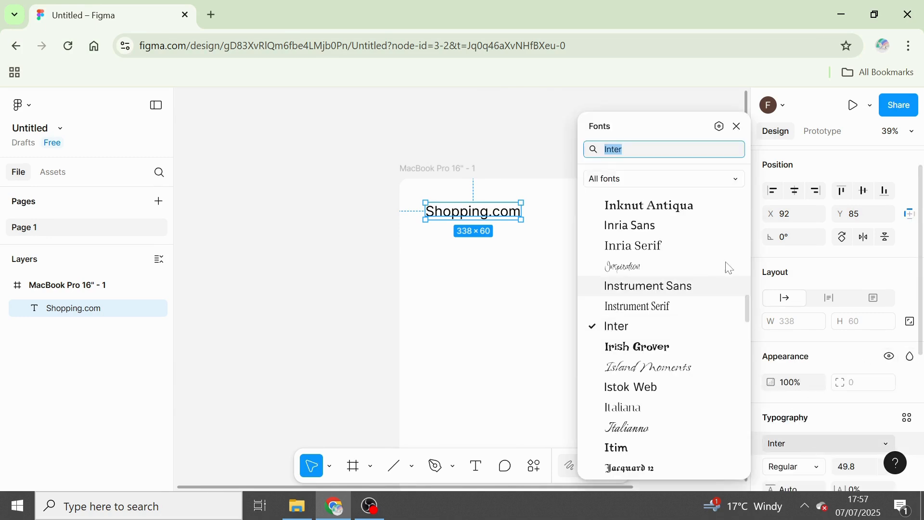
mouse_move(749, 310)
left_mouse_down()
mouse_move(760, 332)
mouse_move(754, 296)
left_mouse_up()
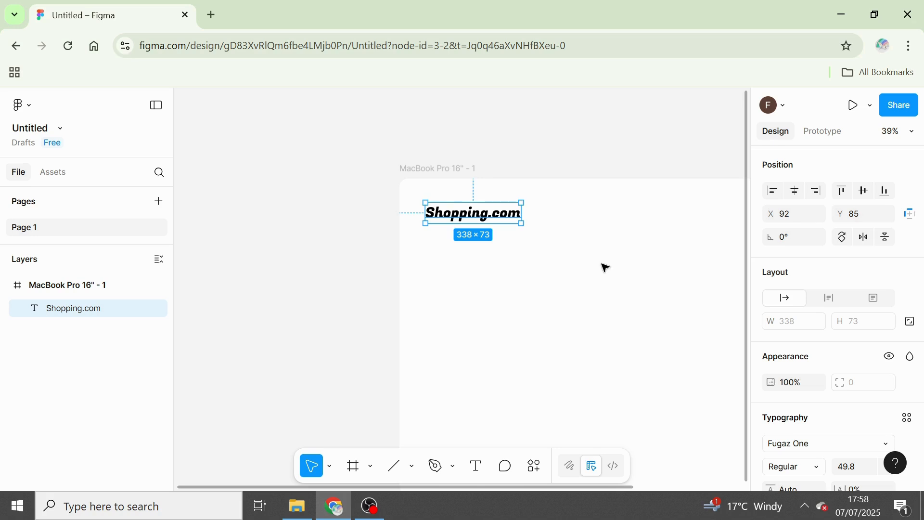
left_click_drag(923, 291, 923, 328)
key("shift+a")
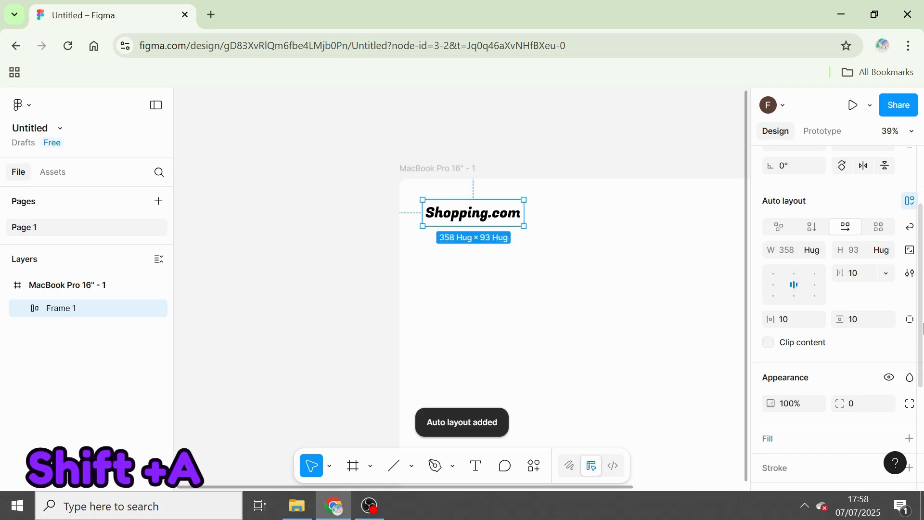
Set the auto layout frame's gap, horizontal padding and vertical padding to 12.02 each
left_click(869, 279)
type("12")
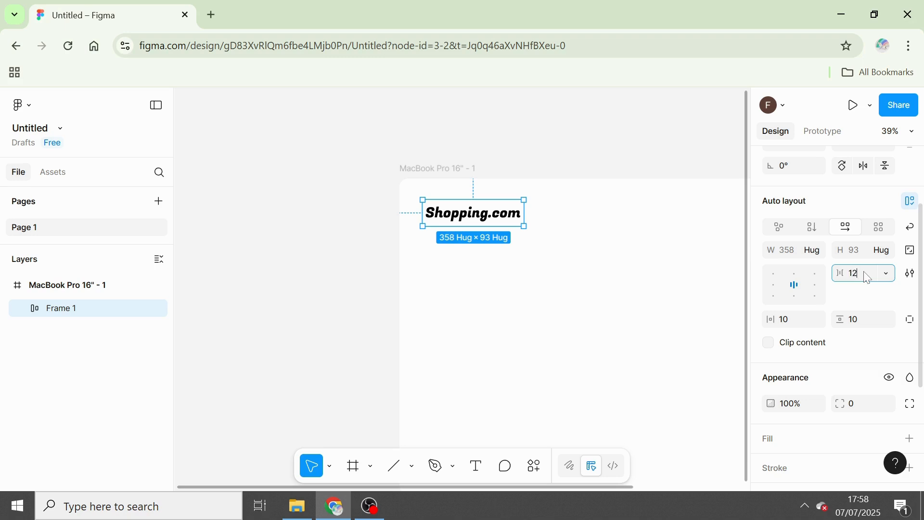
type(".02")
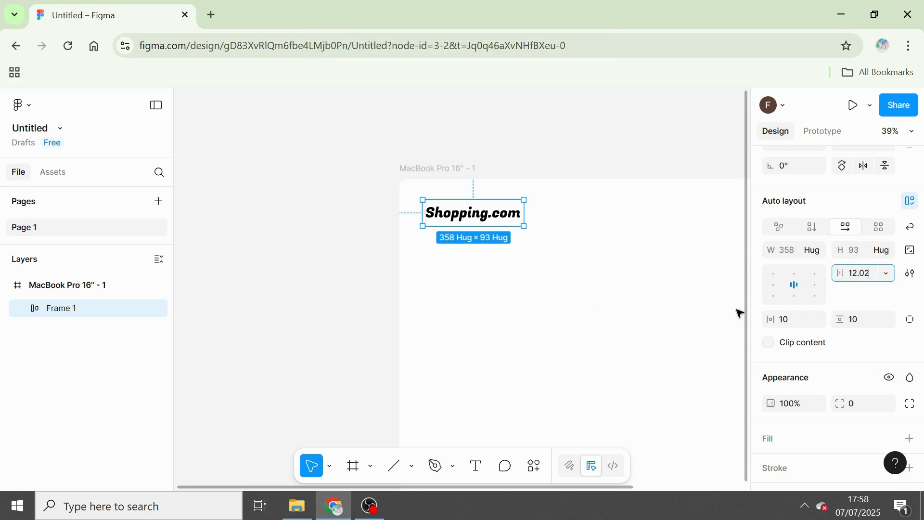
left_click(790, 322)
key("BackSpace")
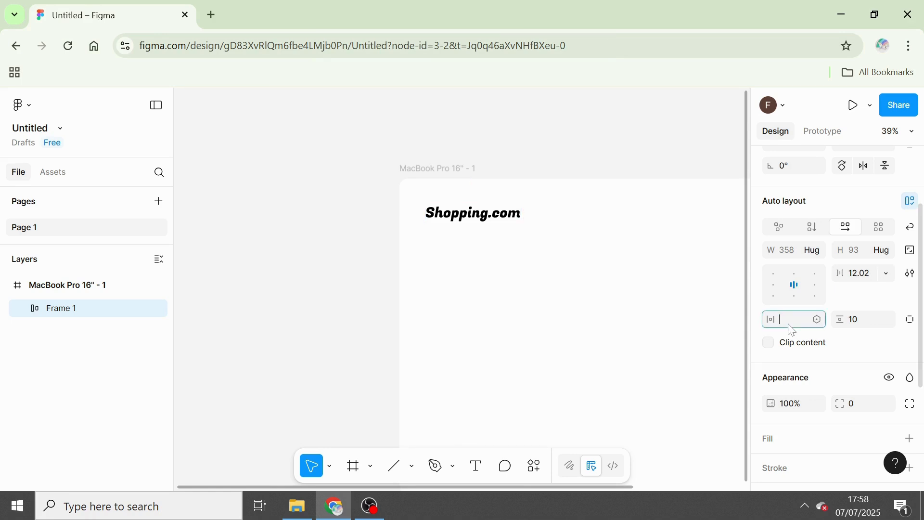
type("12.02")
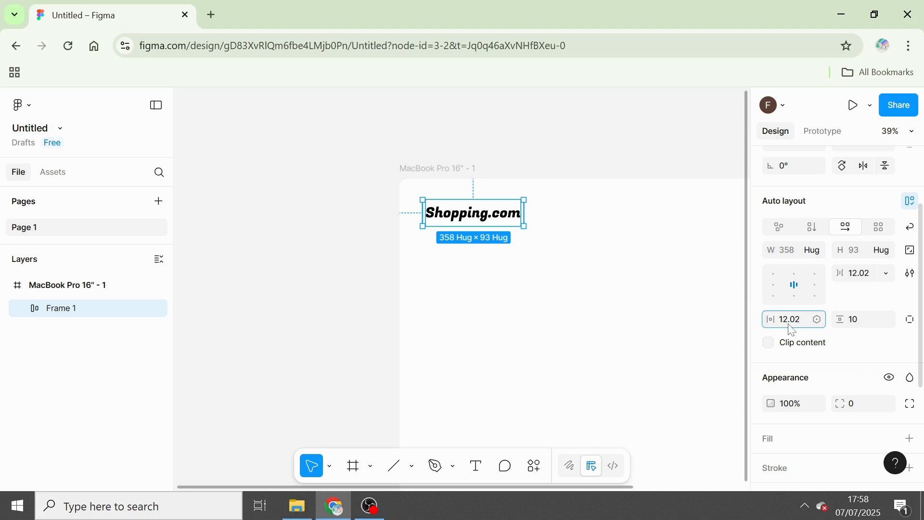
left_click(862, 326)
key("BackSpace")
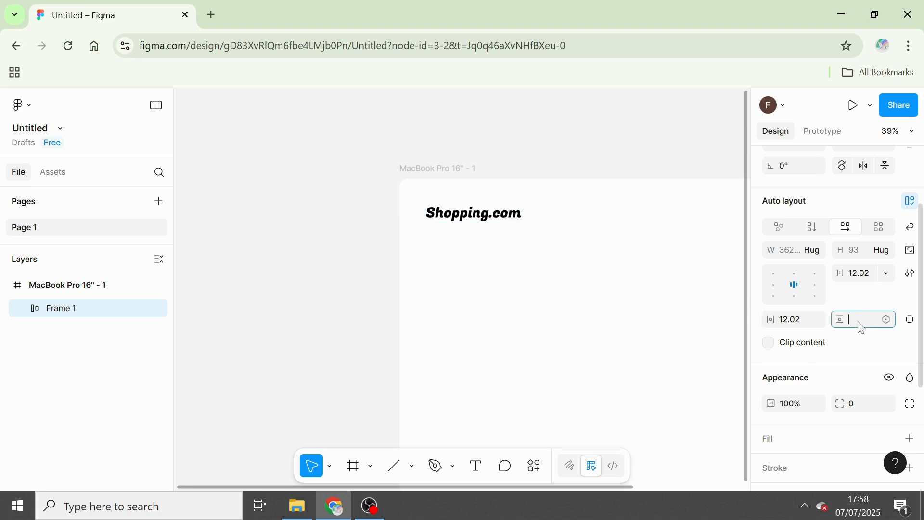
type("12.02")
key("Return")
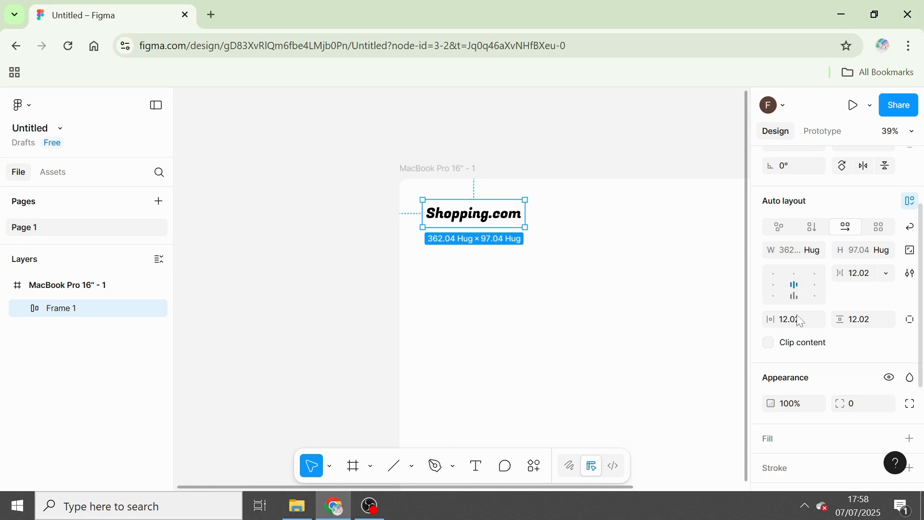
Set the auto layout frame's horizontal padding and item gap to 16, leaving the vertical padding as it is
left_click(808, 328)
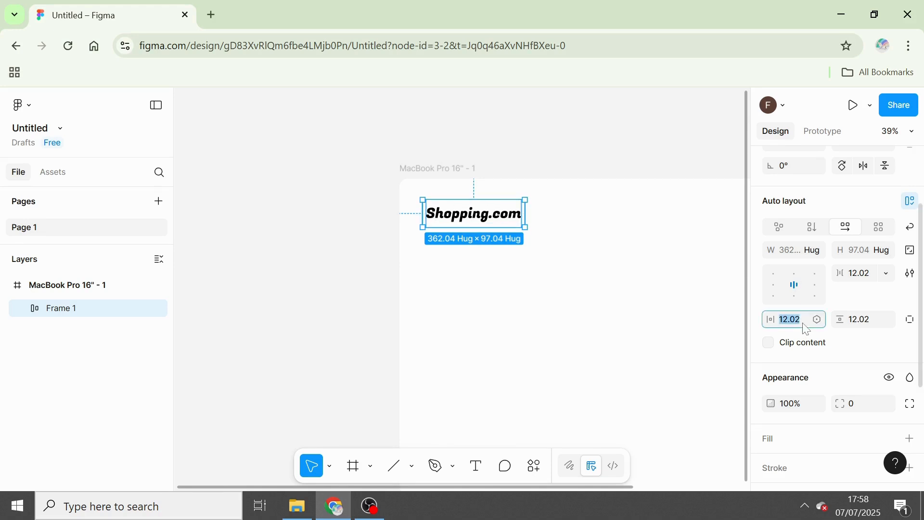
type("16")
key("Return")
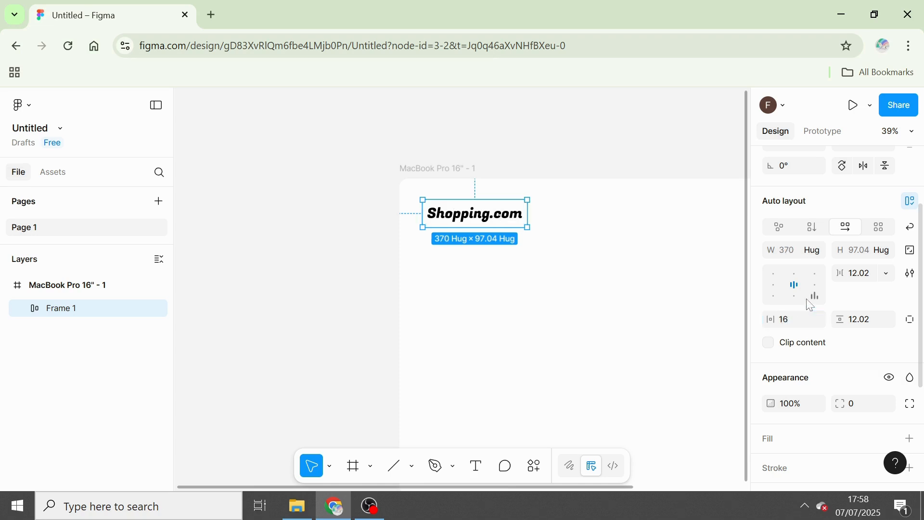
left_click(869, 276)
key("BackSpace")
type("16")
key("Return")
left_click(869, 325)
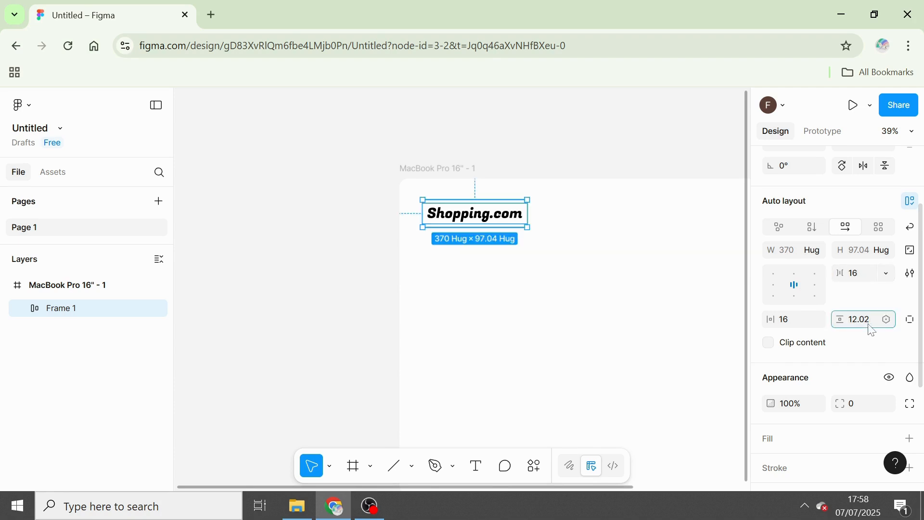
key("Return")
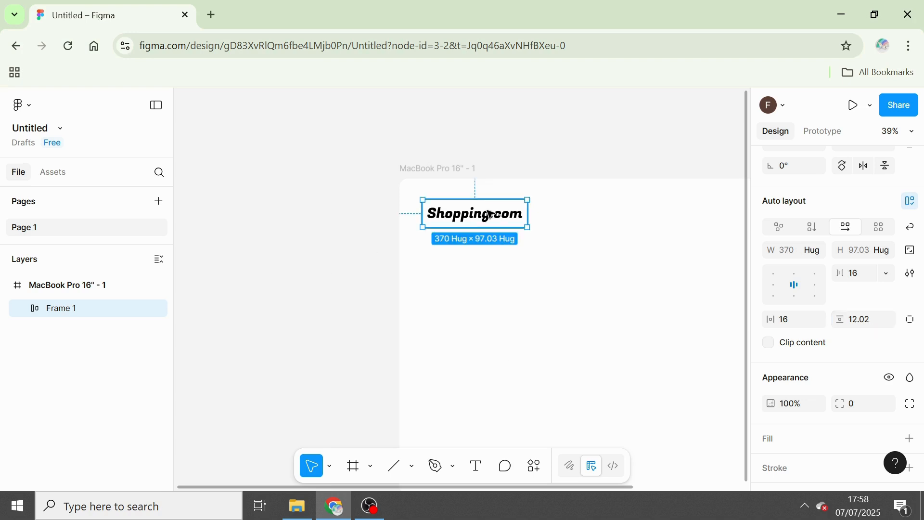
Set the auto layout frame's horizontal padding, vertical padding and item gap to 20 each
left_click(801, 321)
key("BackSpace")
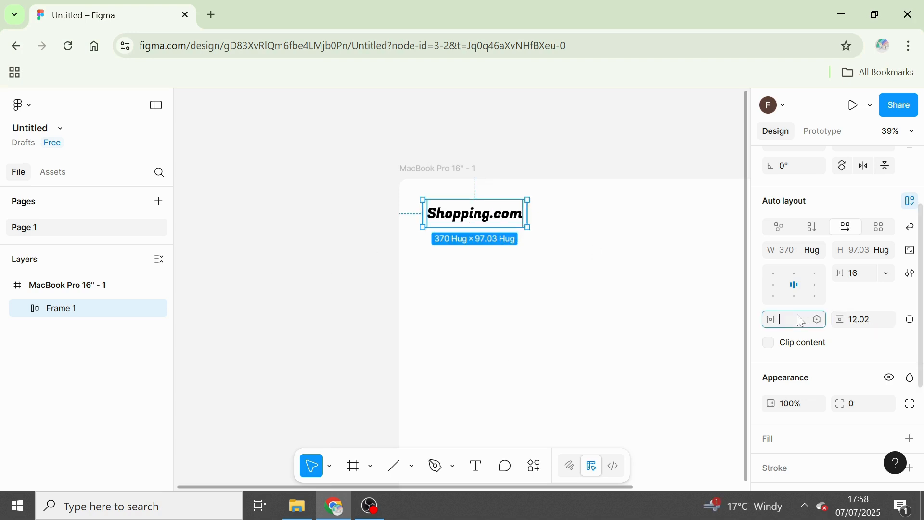
type("20")
key("Return")
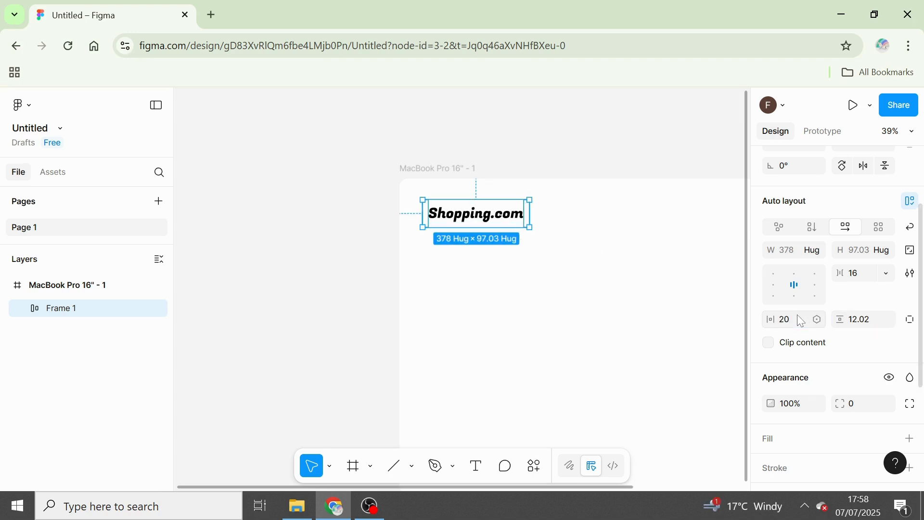
left_click(880, 326)
type("20")
key("Return")
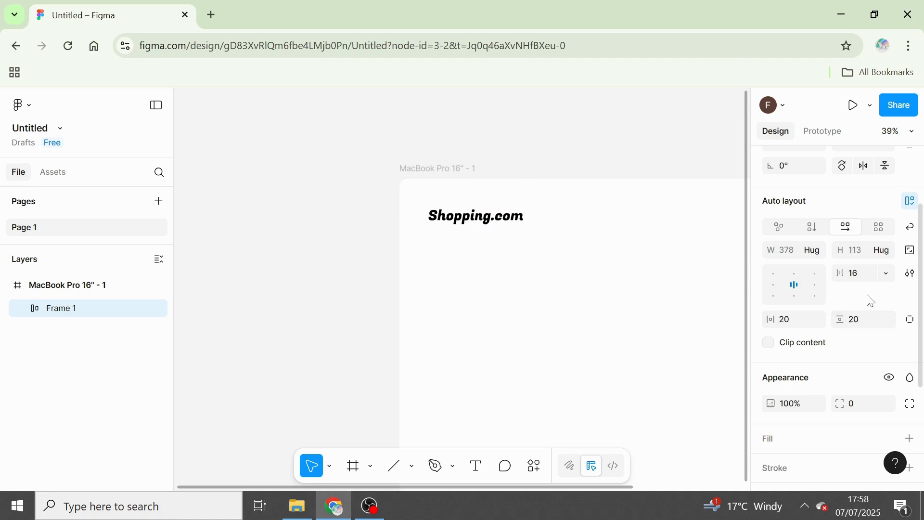
left_click(857, 274)
key("BackSpace")
type("20")
key("Return")
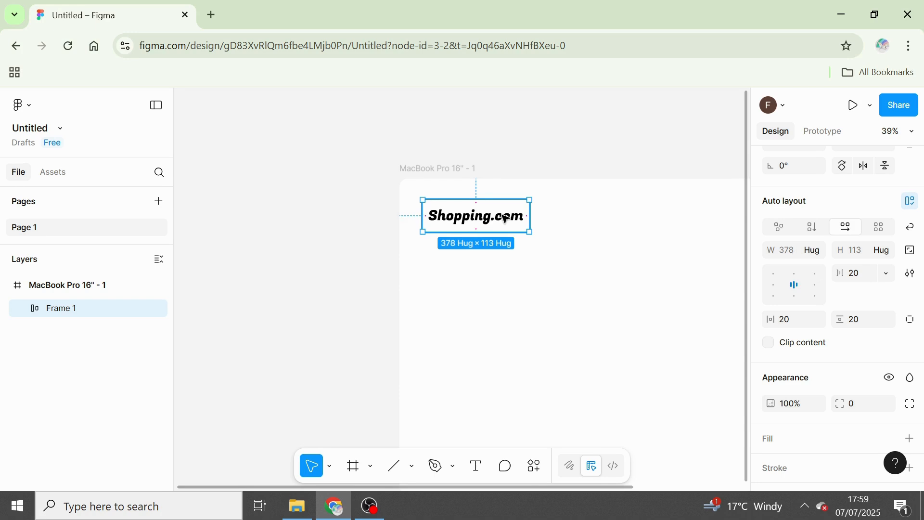
Add a linear gradient fill to the logo frame and angle it from the upper-left corner to the lower-right corner
scroll(920, 338, "down", 5)
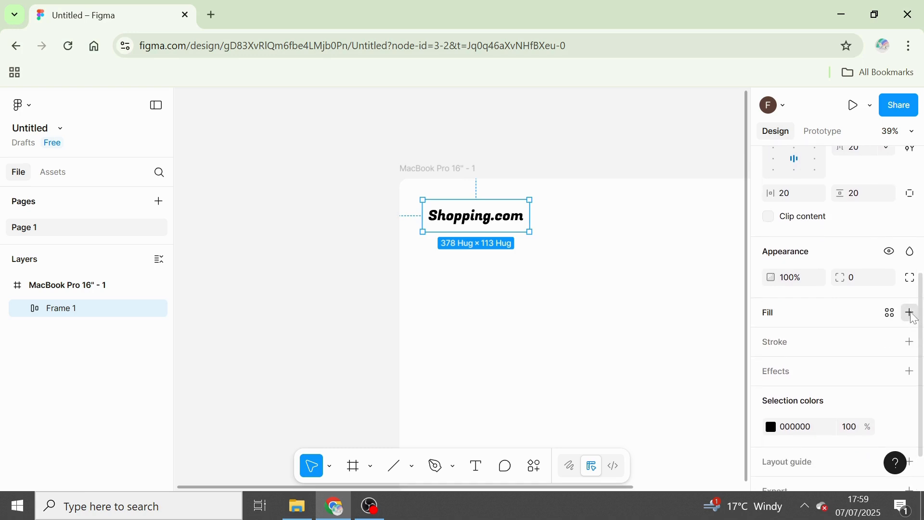
left_click(910, 313)
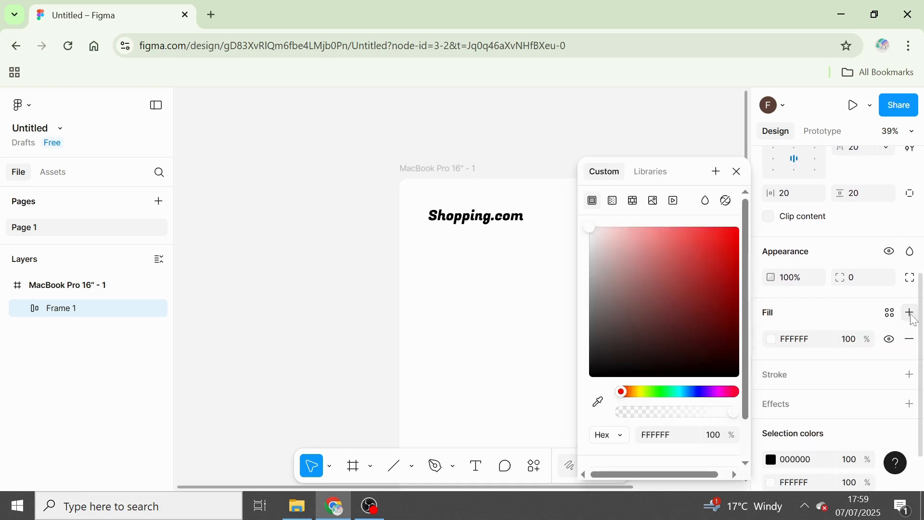
left_click(613, 201)
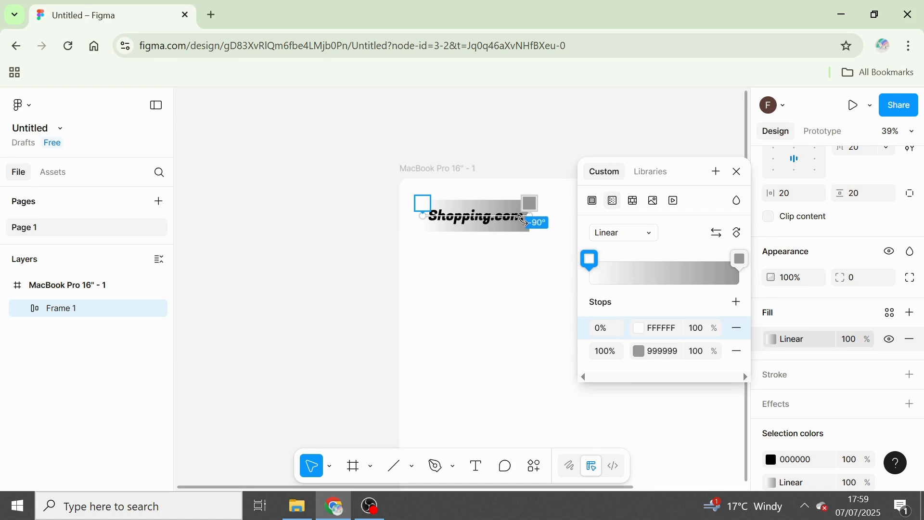
left_click_drag(532, 218, 530, 234)
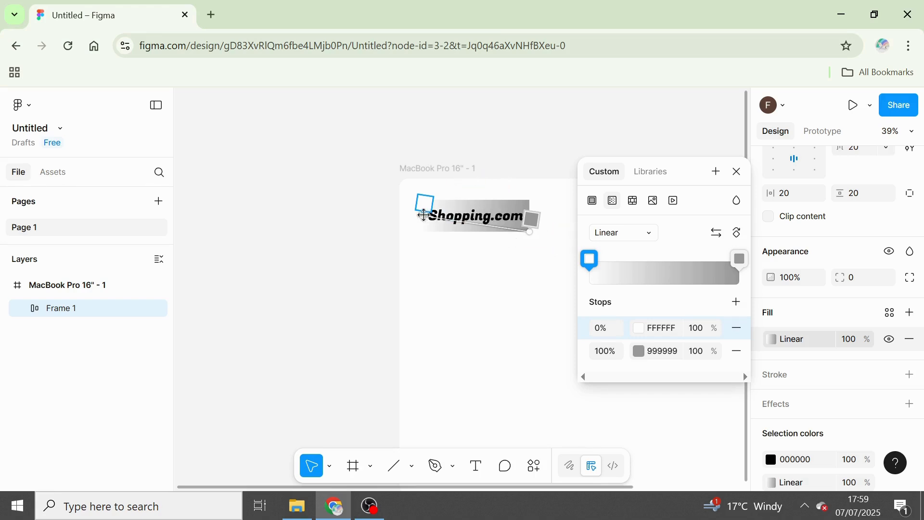
left_click_drag(422, 215, 423, 206)
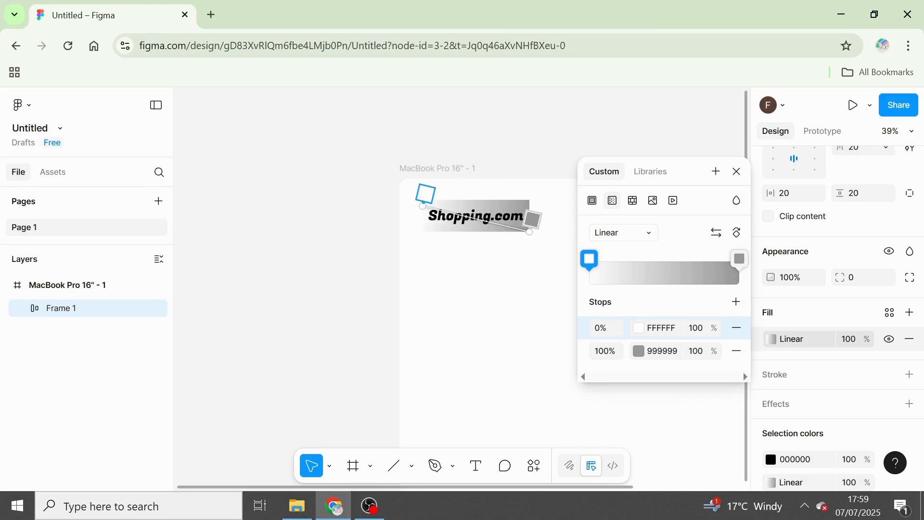
Set the gradient's 0% stop to the purple 8A2AFF
left_click(639, 328)
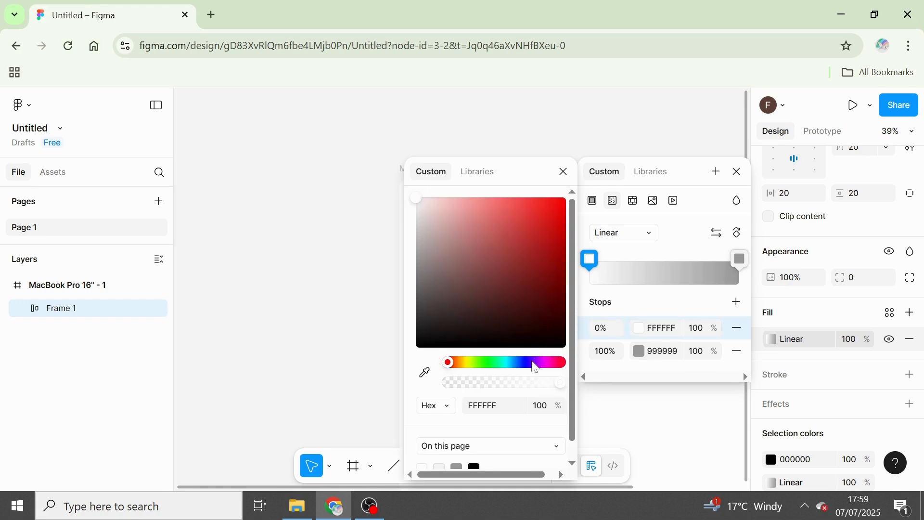
left_click(534, 364)
left_click(500, 230)
left_click(511, 195)
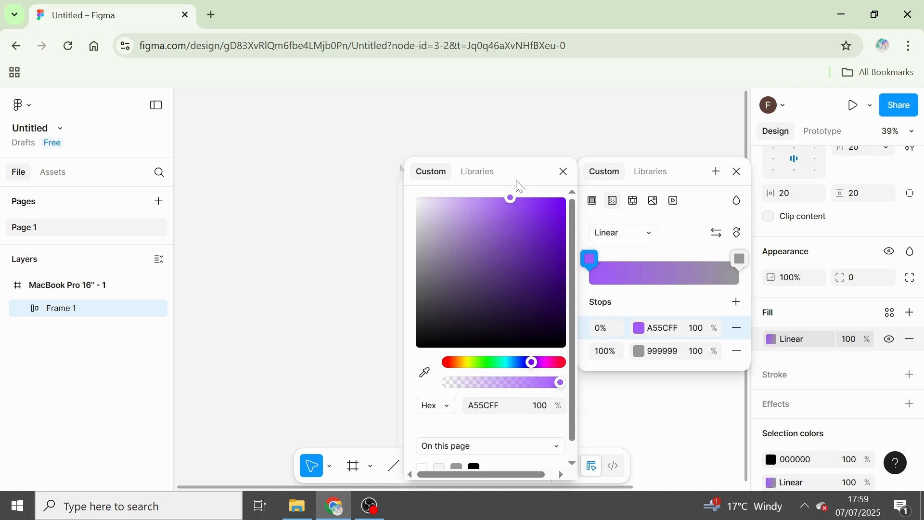
left_click_drag(520, 186, 542, 188)
Set the gradient's 100% stop to a bright cyan-blue and finish editing the logo frame's fill
left_click(635, 355)
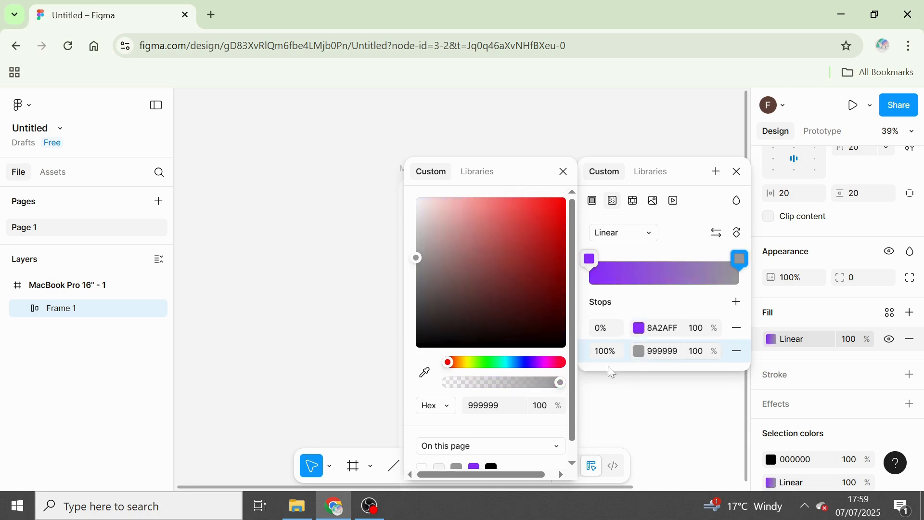
left_click(512, 364)
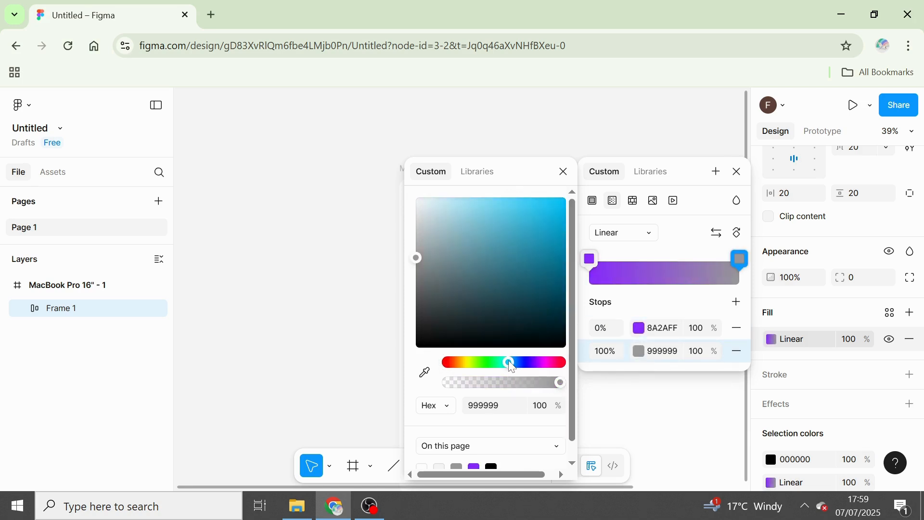
left_click(564, 172)
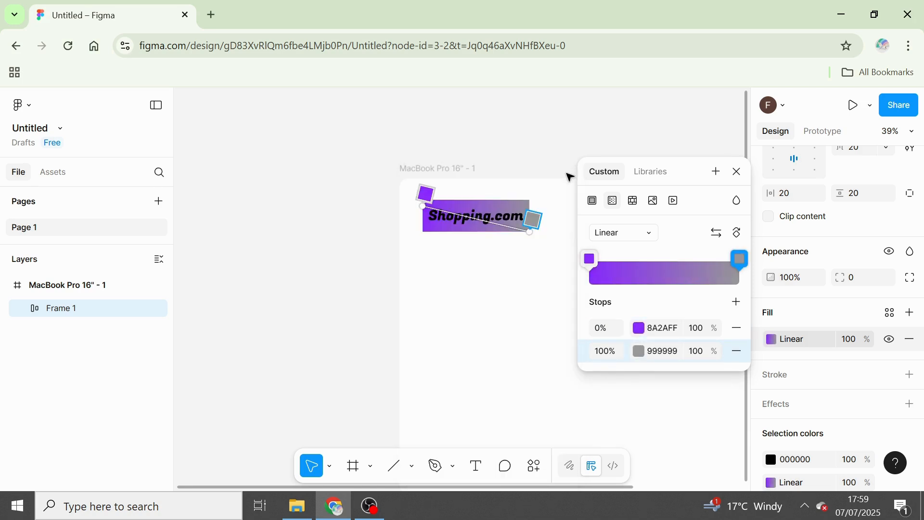
left_click(640, 354)
left_click(502, 365)
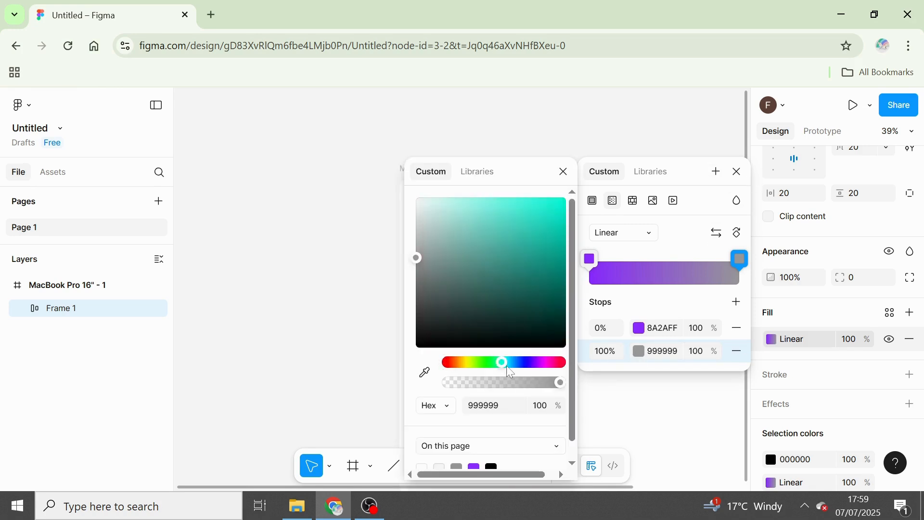
left_click(507, 362)
left_click(521, 232)
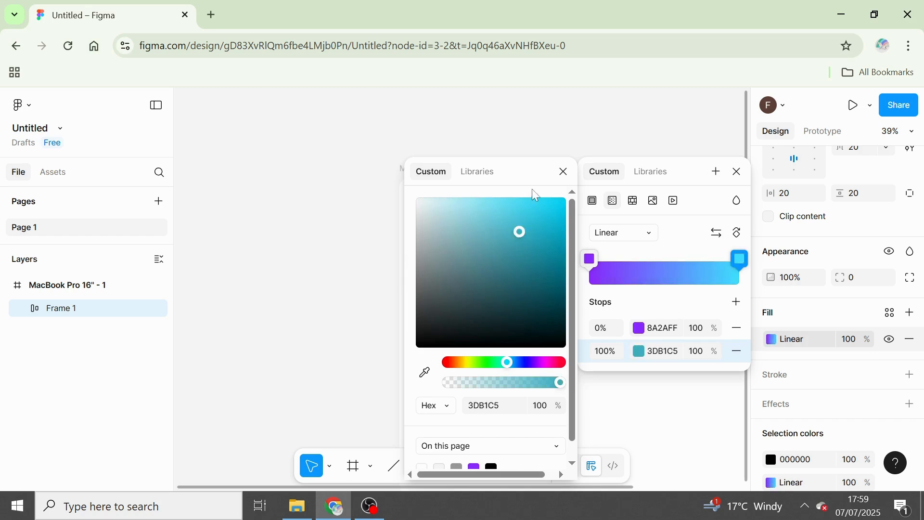
left_click(564, 172)
left_click(738, 172)
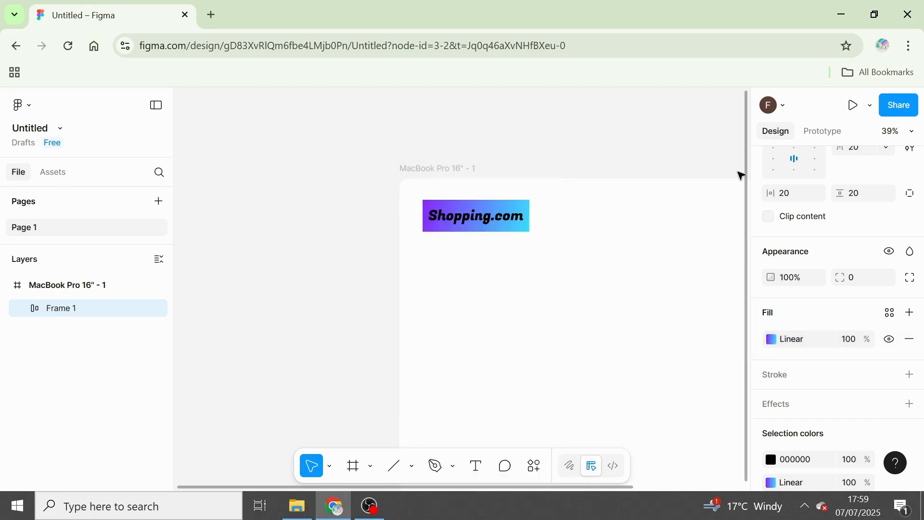
Set the logo frame's corner radius to 100
left_click(870, 284)
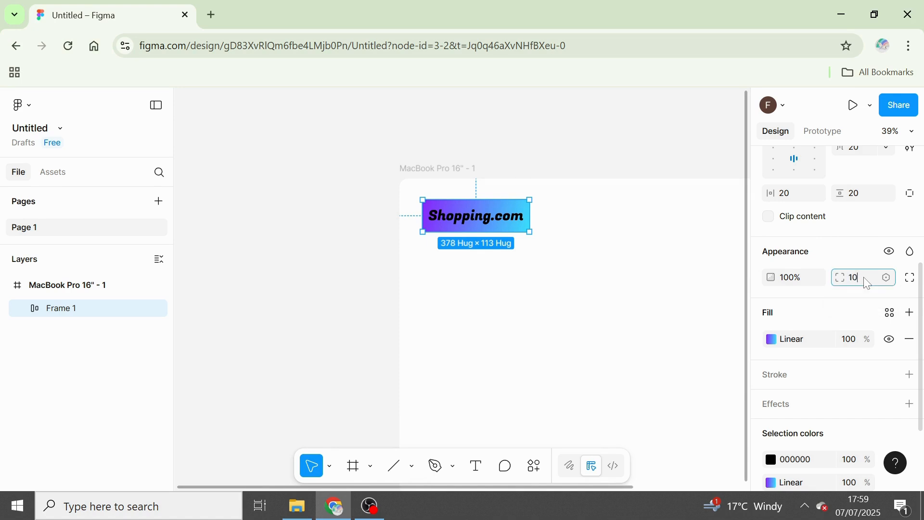
key("Return")
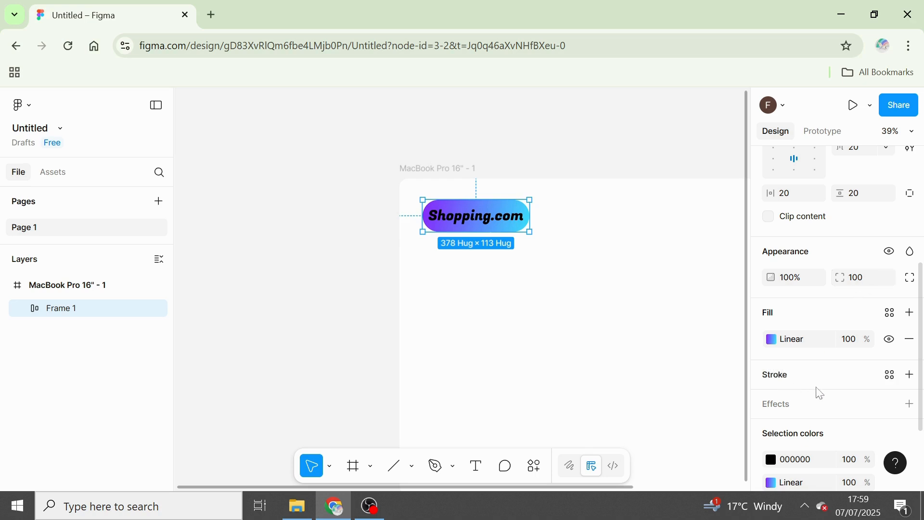
scroll(923, 320, "up", 1)
scroll(923, 319, "up", 3)
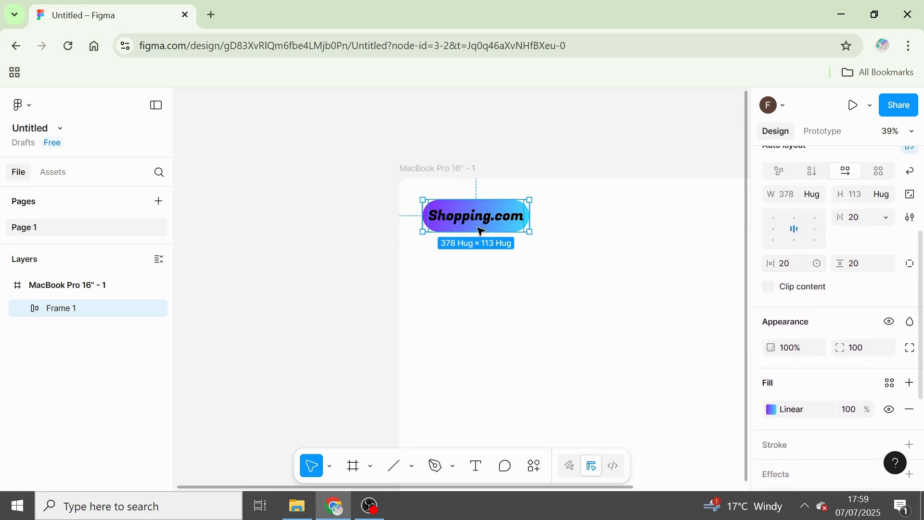
Change the fill of the Shopping.com text inside the frame to white, FFFFFF
left_click(24, 309)
left_click(56, 336)
left_click(66, 339)
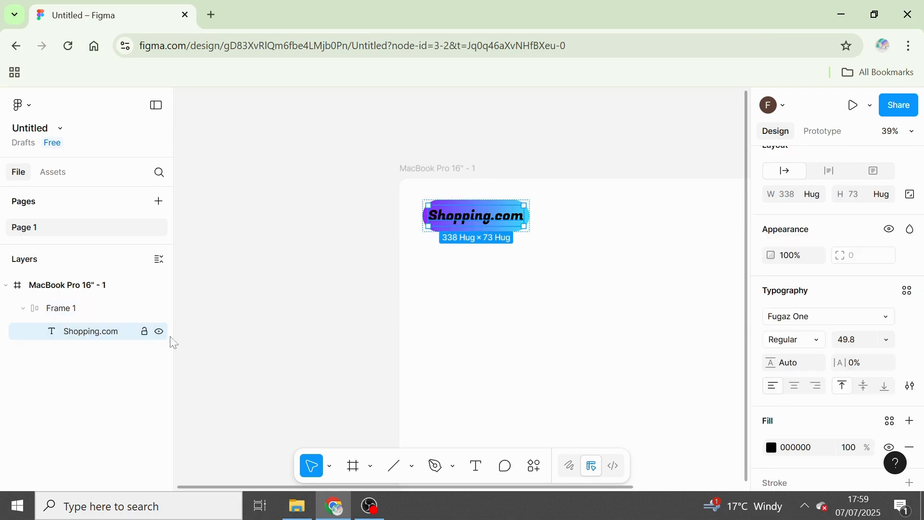
left_click(772, 448)
mouse_move(666, 331)
left_mouse_down()
mouse_move(643, 312)
mouse_move(612, 230)
mouse_move(589, 206)
left_mouse_up()
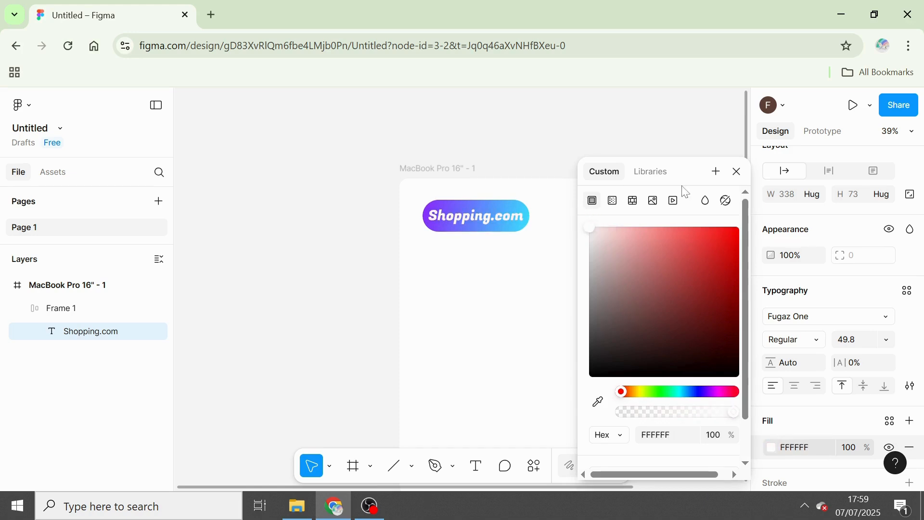
left_click(740, 173)
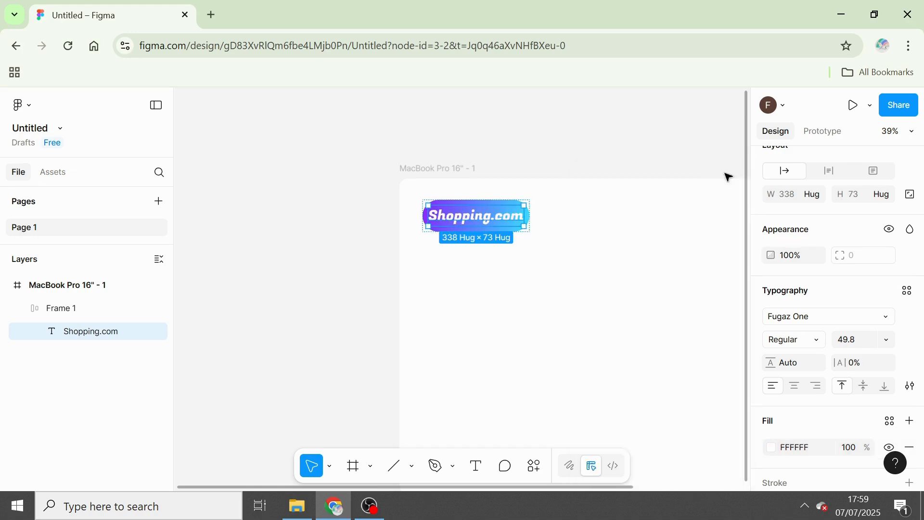
Rename the auto layout frame around the Shopping.com text as Logo and collapse its layer
double_click(84, 312)
type("Logo")
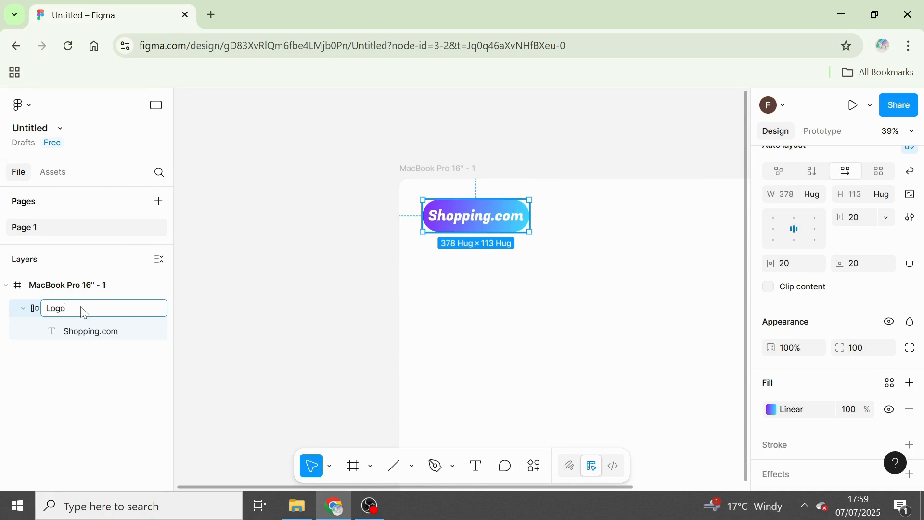
key("Return")
left_click(24, 309)
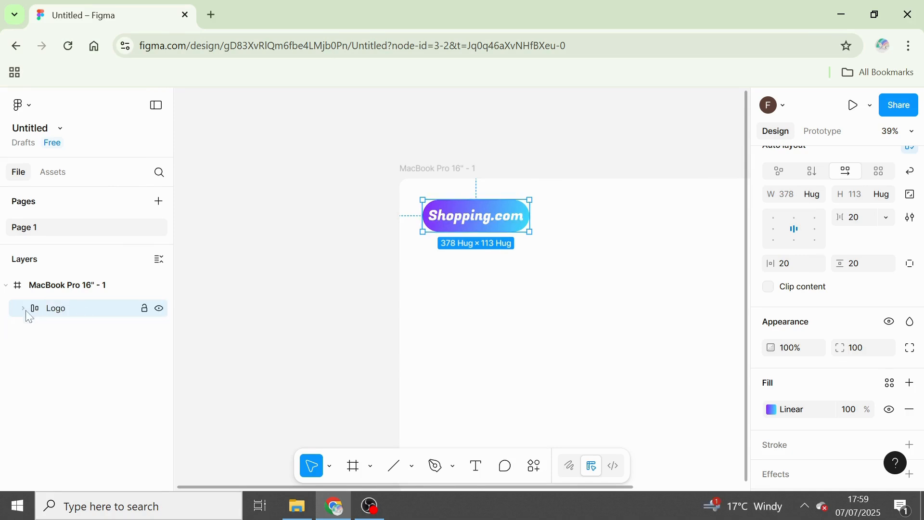
Scale the logo down proportionally from its upper-left corner to about 291 × 87
scroll(240, 231, "down", 5)
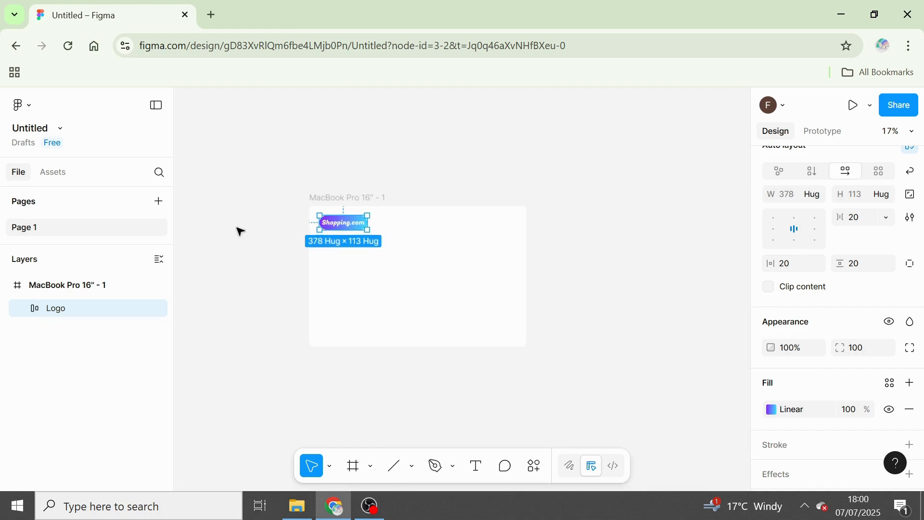
scroll(383, 238, "up", 5)
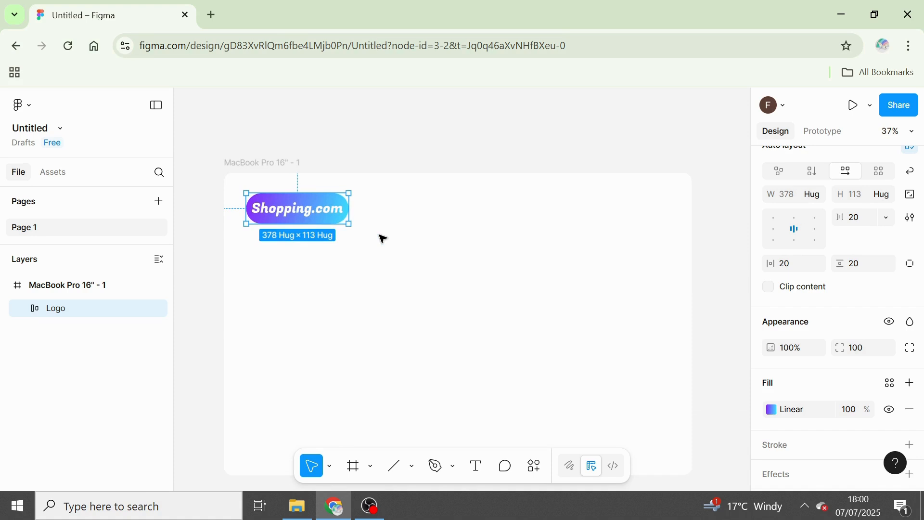
scroll(383, 238, "down", 1)
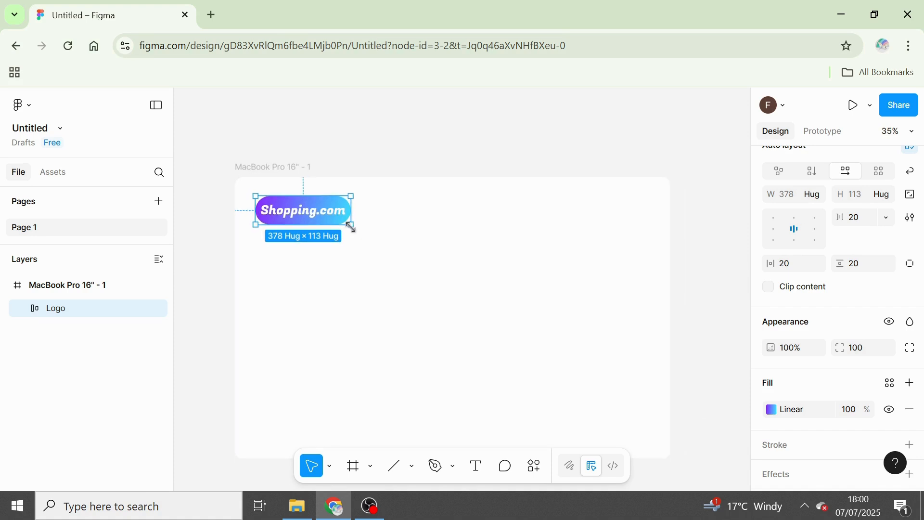
key("k")
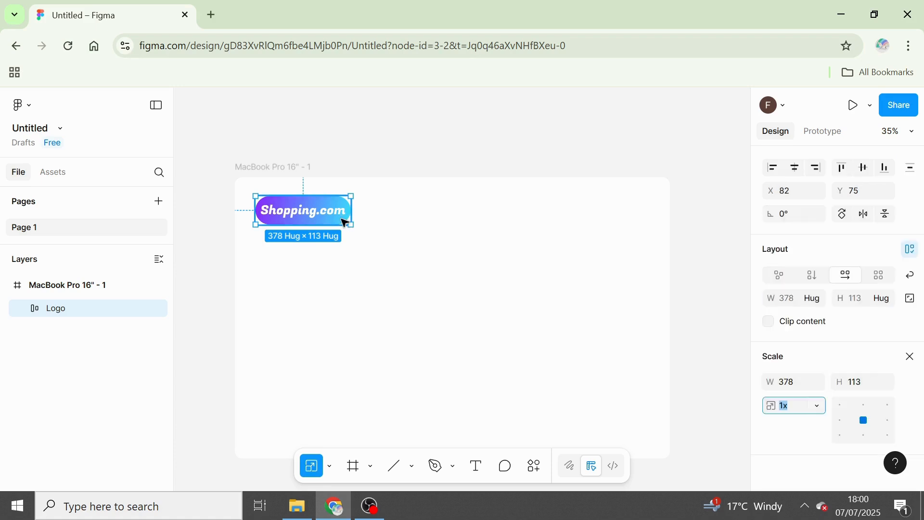
left_click_drag(351, 226, 330, 218)
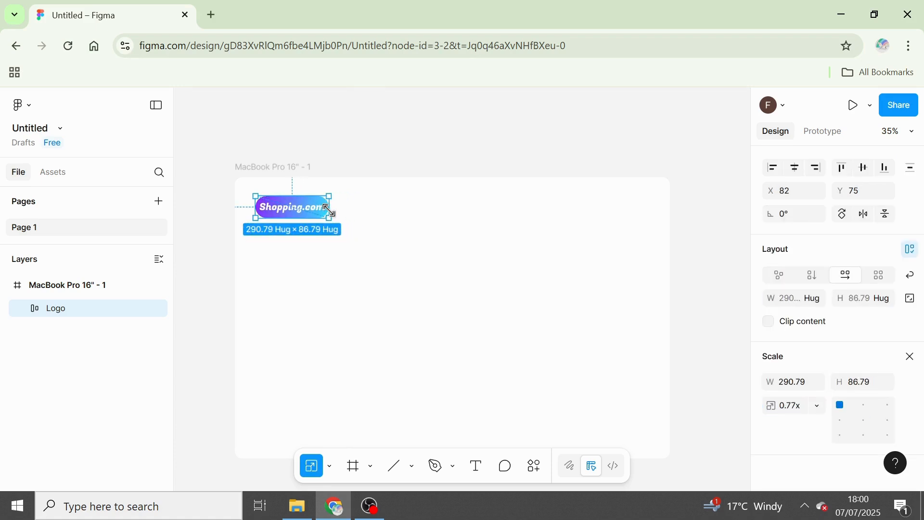
left_click(910, 357)
left_click(331, 126)
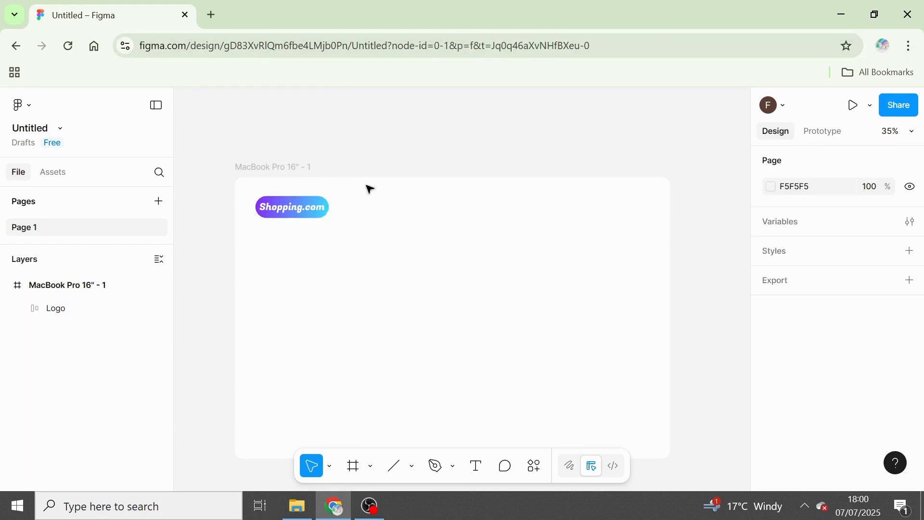
Move the logo slightly closer to the page frame's upper-left corner, to about X 79, Y 58
scroll(373, 185, "up", 3)
scroll(374, 185, "down", 3)
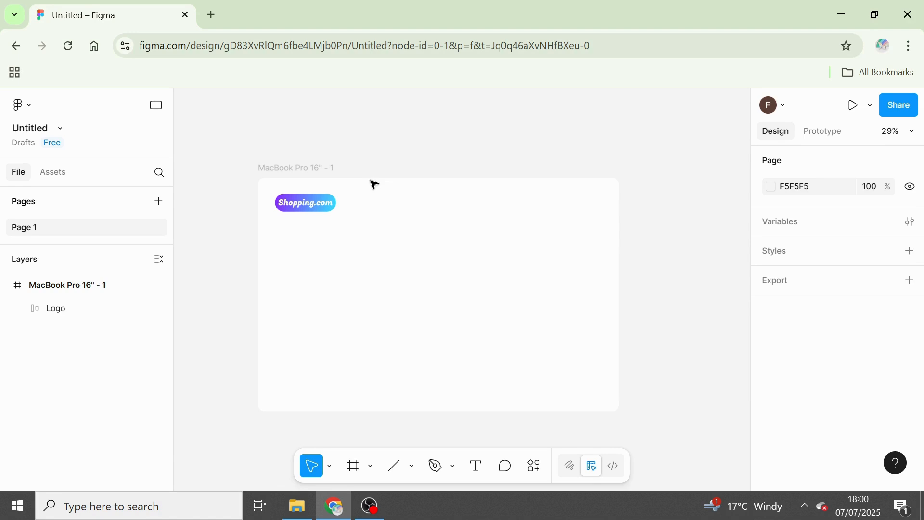
left_click(325, 204)
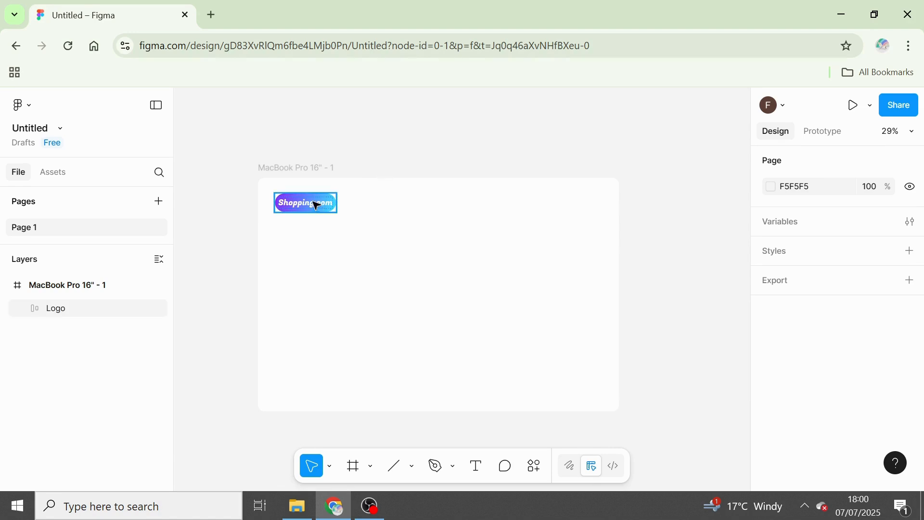
mouse_move(319, 207)
left_mouse_down()
mouse_move(308, 202)
mouse_move(318, 204)
left_mouse_up()
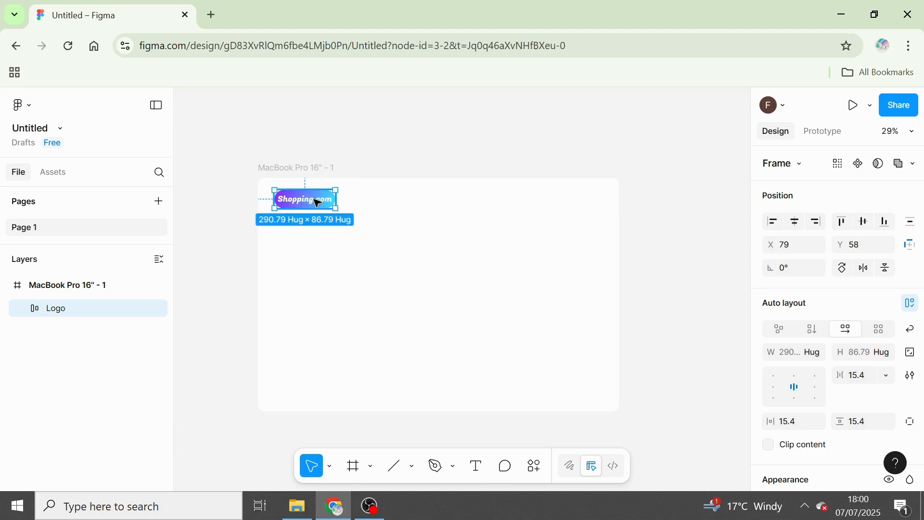
left_click(409, 173)
Add a text reading Home just right of the logo, at about X 522, Y 102
scroll(409, 174, "up", 5, "ctrl")
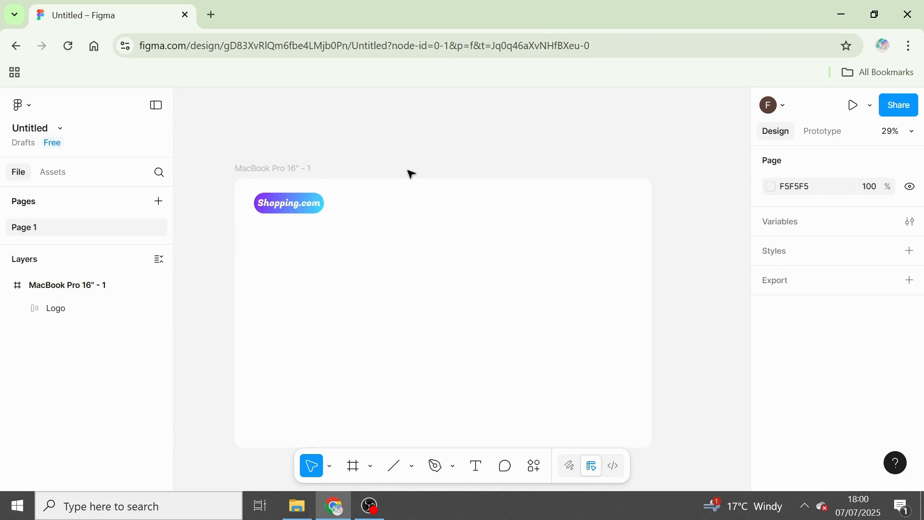
key("t")
left_click(328, 227)
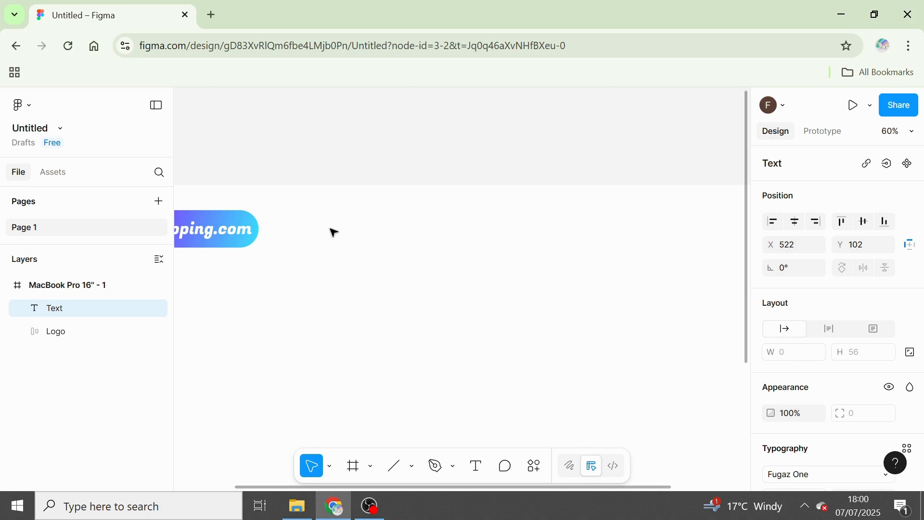
type("Home")
key("Escape")
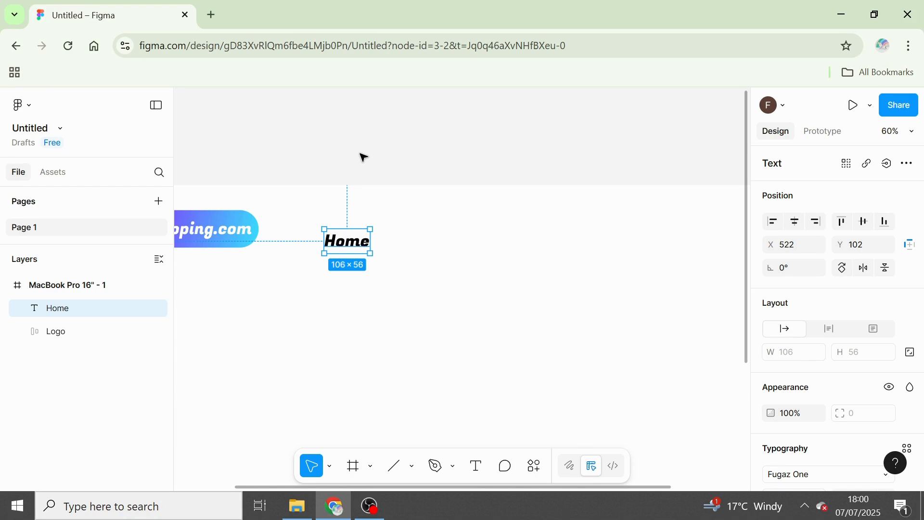
Wrap the Home text in an auto layout frame level with the logo, and duplicate the text inside it
key("shift+a")
left_click_drag(358, 248, 373, 234)
double_click(373, 233)
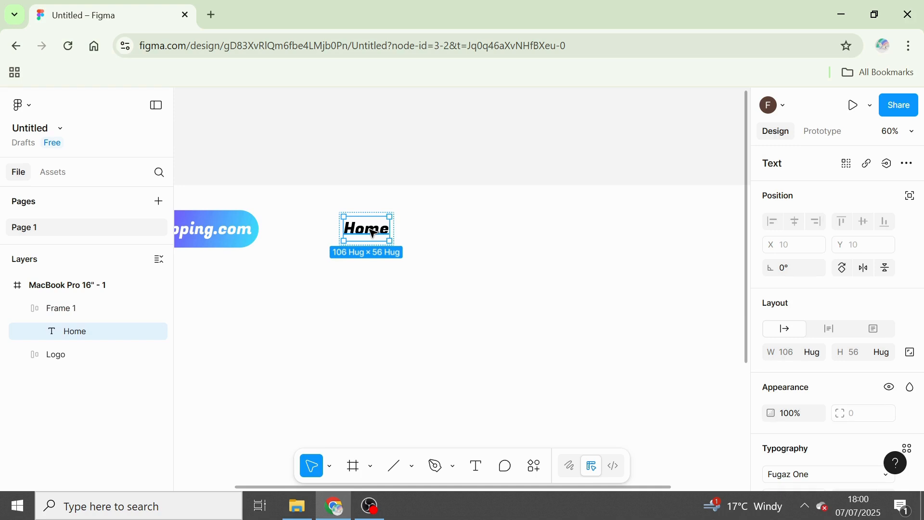
key("ctrl+d")
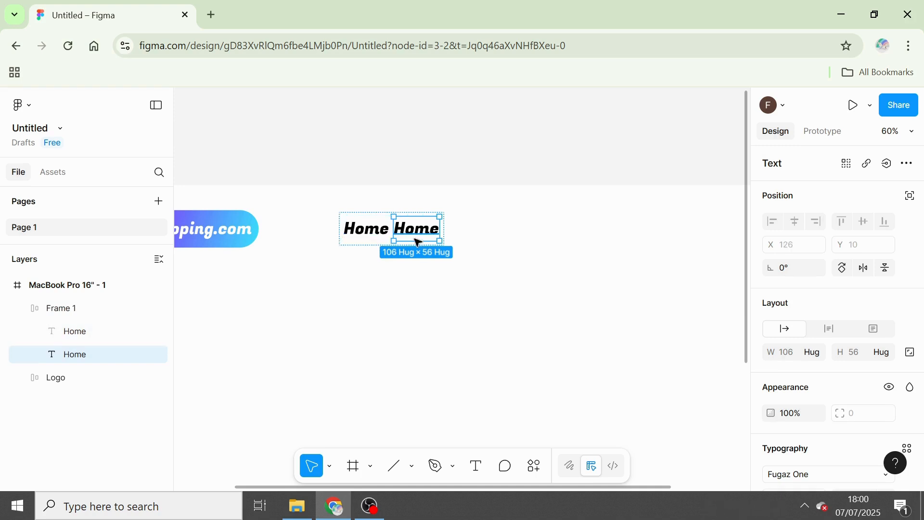
Set the gap between the items in the menu's auto layout frame to 30
left_click(384, 352)
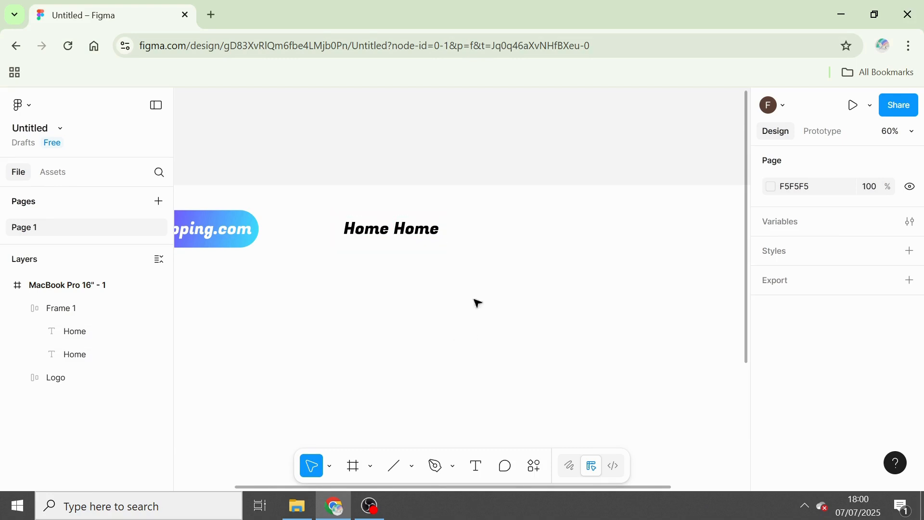
left_click(383, 236)
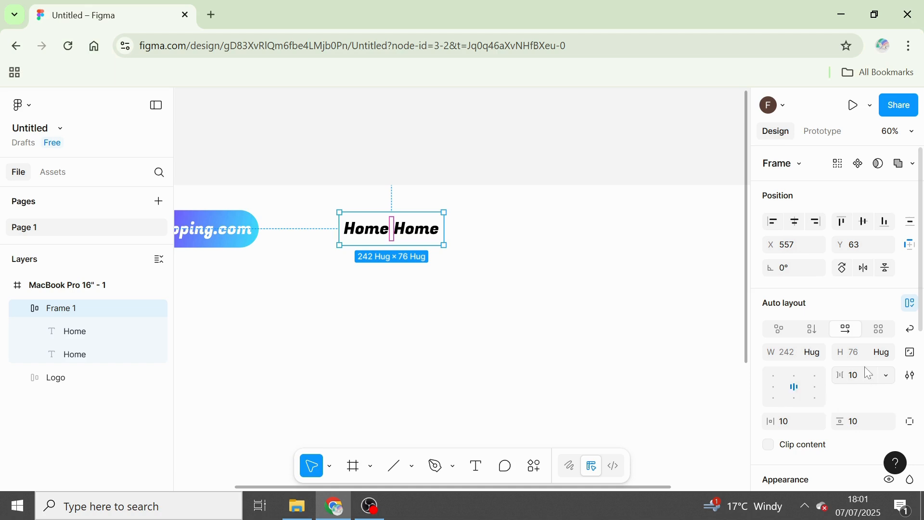
left_click(880, 385)
key("BackSpace")
type("20")
key("Return")
left_click(878, 384)
key("BackSpace")
type("3")
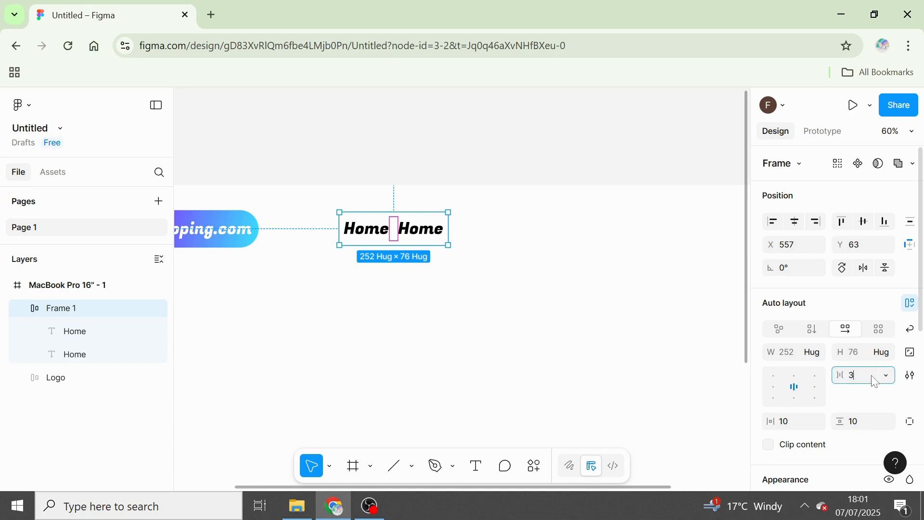
type("0")
key("Return")
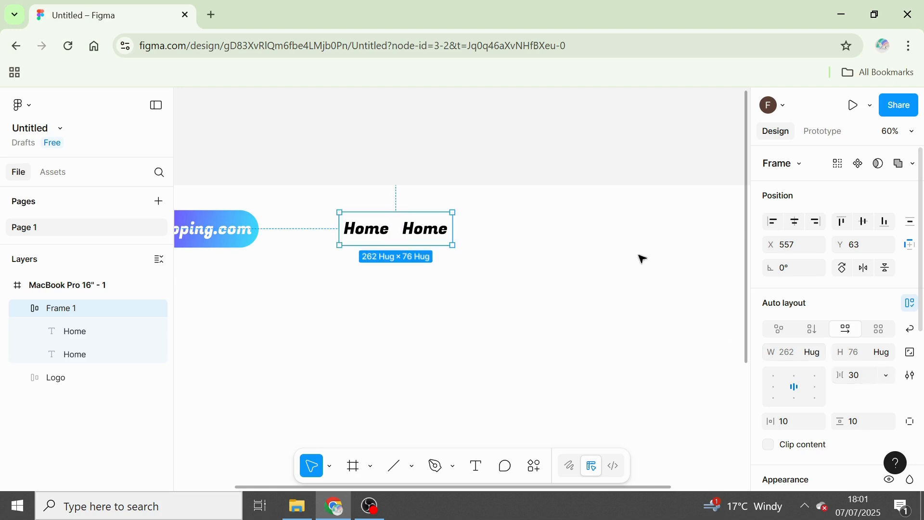
left_click(520, 182)
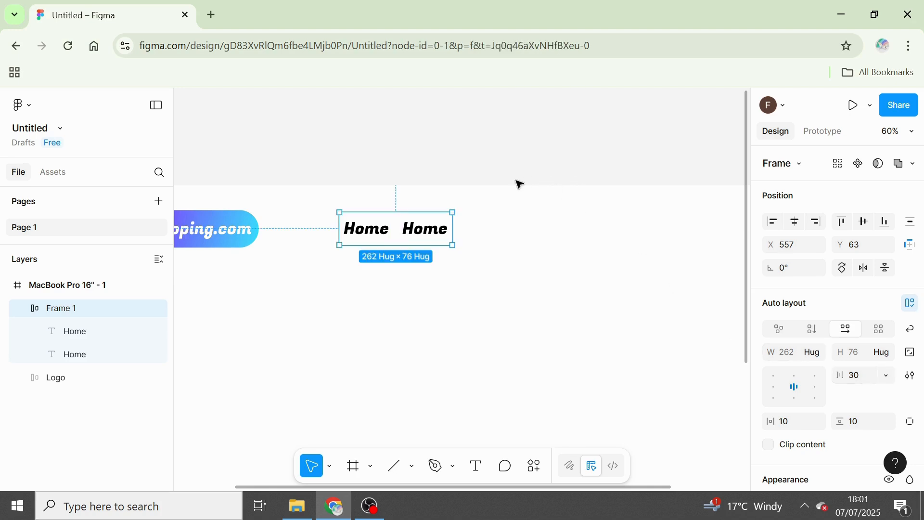
Change the second Home text in the menu to About
left_click(431, 235)
double_click(431, 235)
double_click(431, 236)
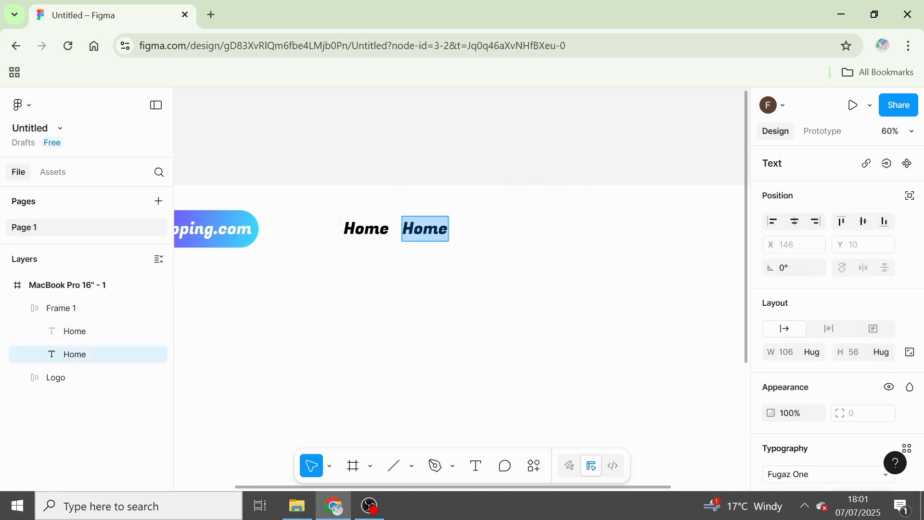
type("B")
key("BackSpace")
type("About")
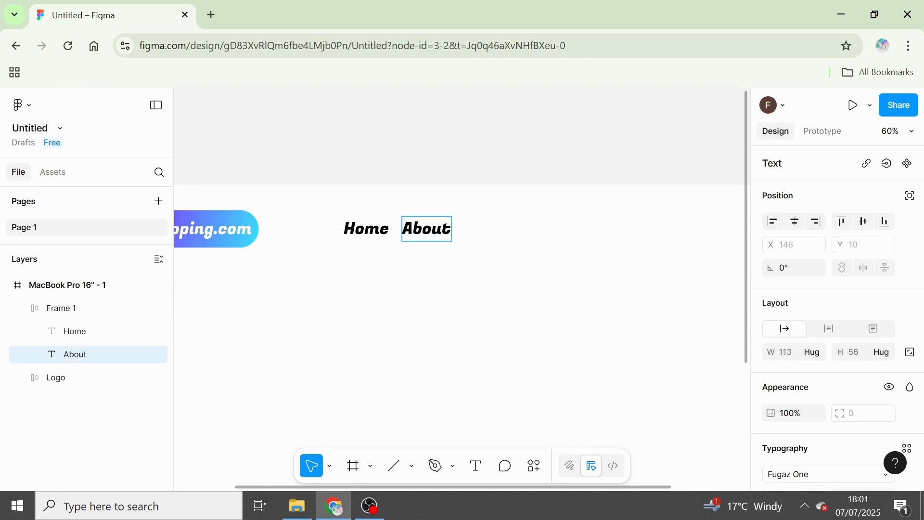
key("Escape")
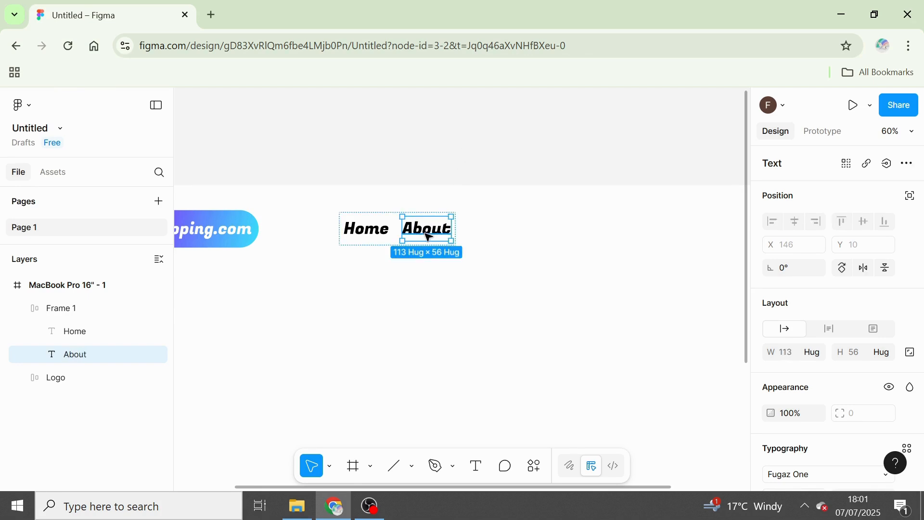
Duplicate the About text inside the menu and change the copy to Contact
key("ctrl+d")
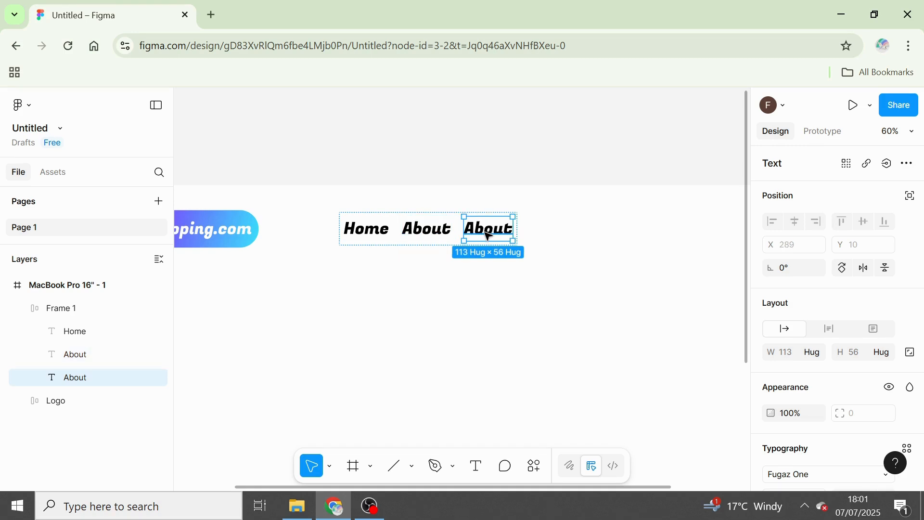
double_click(488, 238)
key("BackSpace")
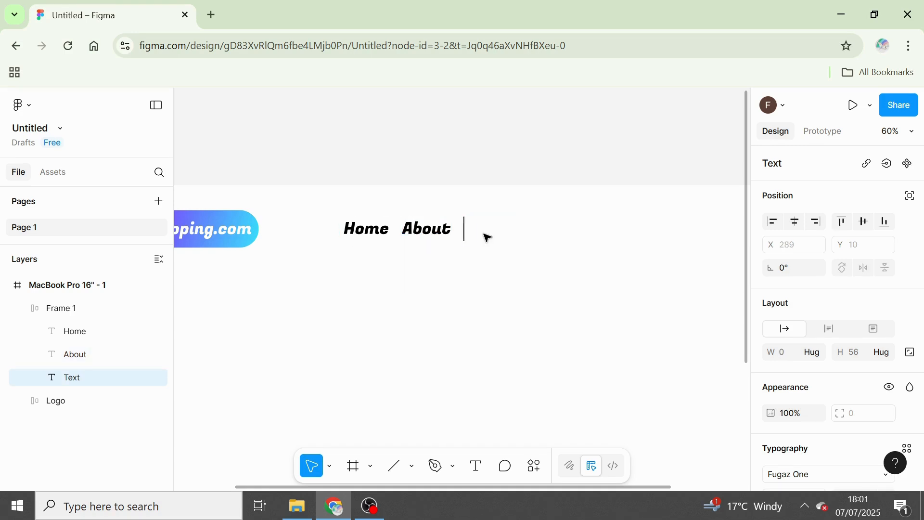
type("Contact")
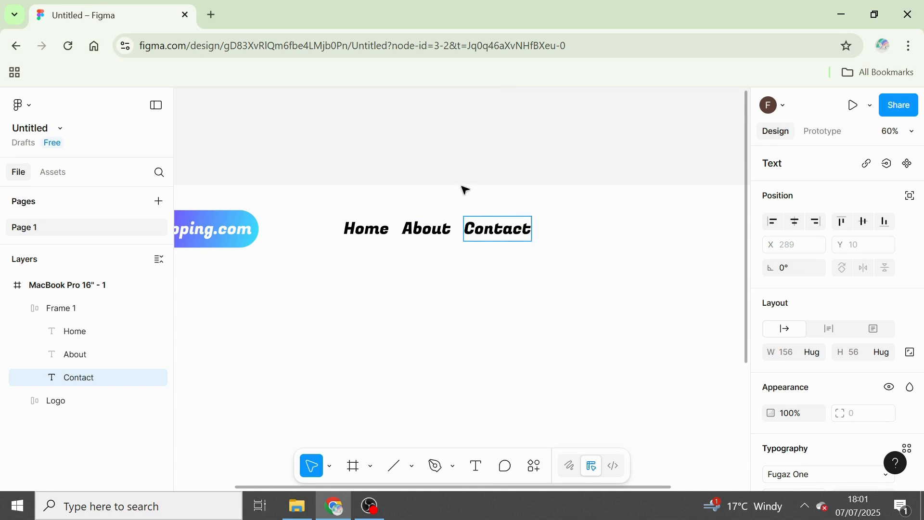
key("Escape")
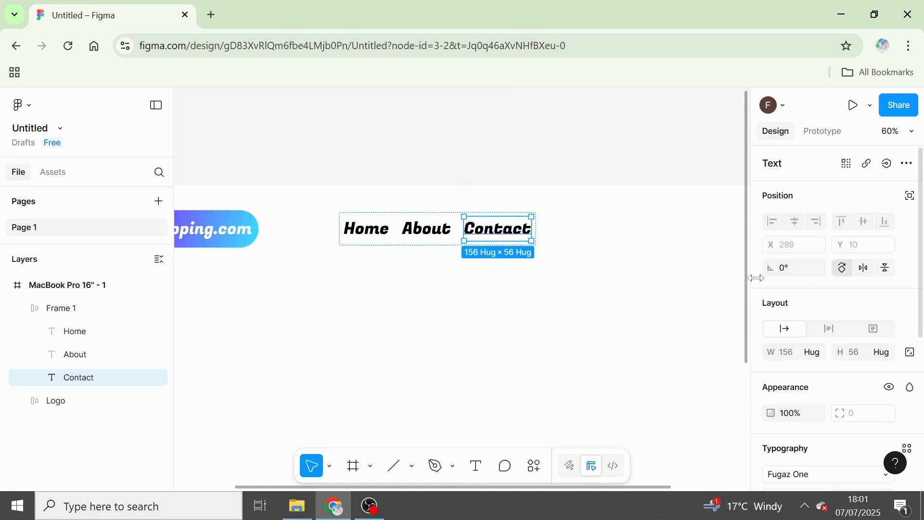
Center the Home, About and Contact menu frame horizontally within the page frame
scroll(713, 266, "down", 5)
left_click(662, 236)
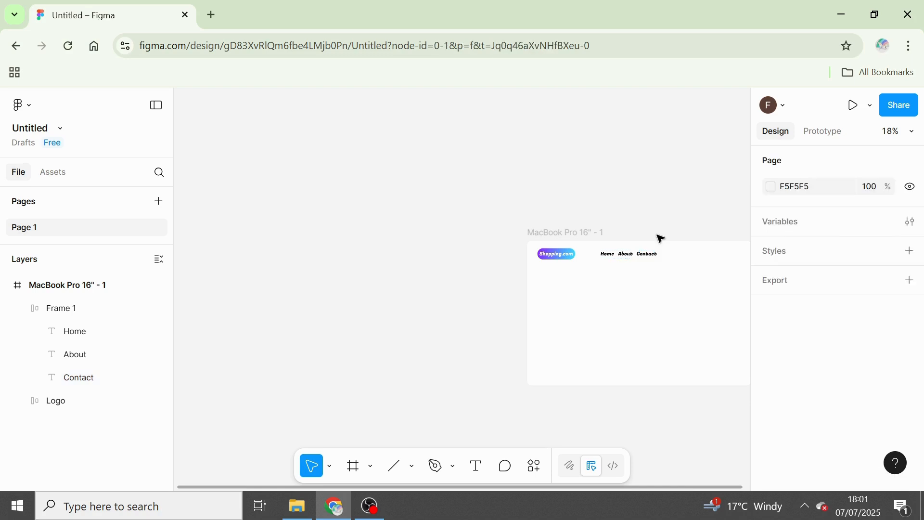
left_click(636, 260)
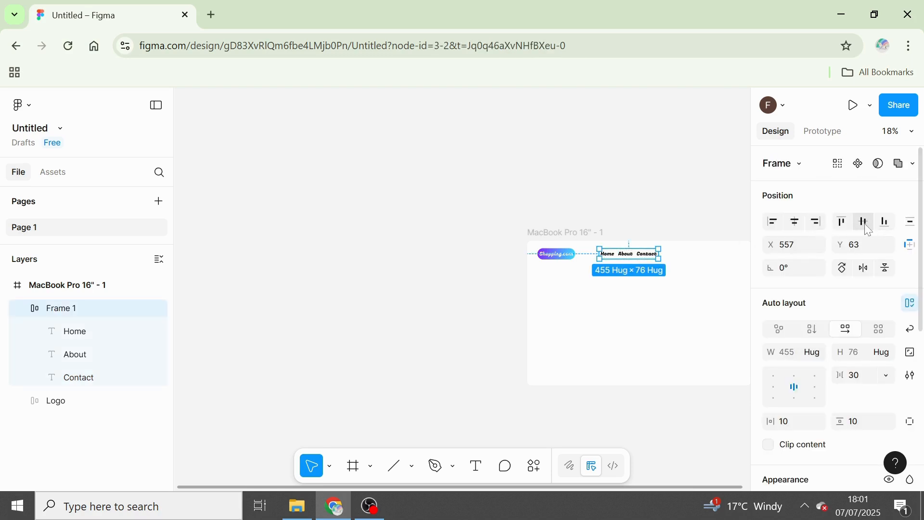
left_click(799, 233)
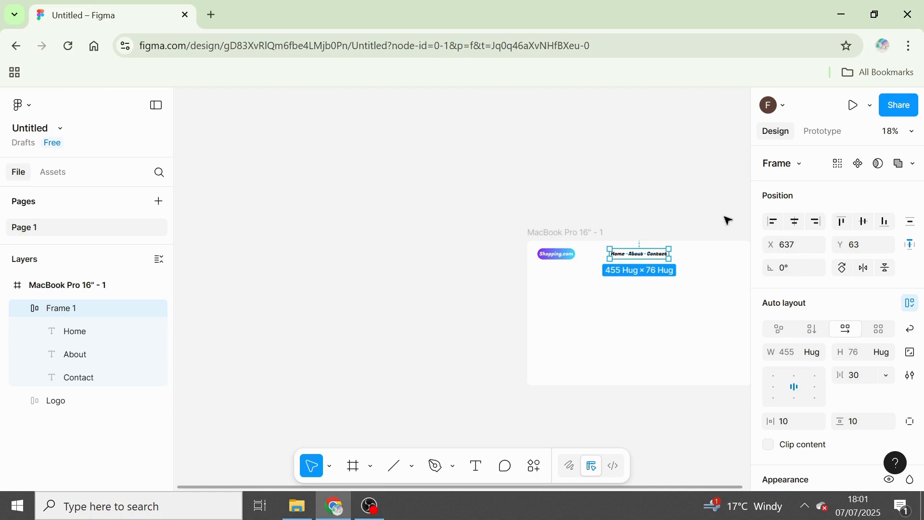
left_click(724, 219)
Duplicate the logo and place the copy near the page frame's upper-right corner, at about X 1359, Y 52
scroll(725, 219, "right", 5)
left_click(338, 259)
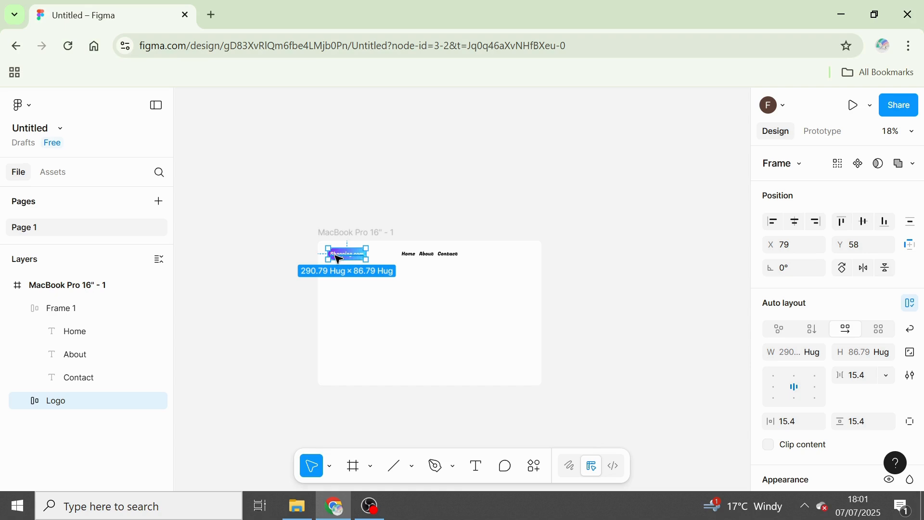
key("ctrl+d")
left_click_drag(339, 260, 500, 255)
scroll(522, 261, "up", 5)
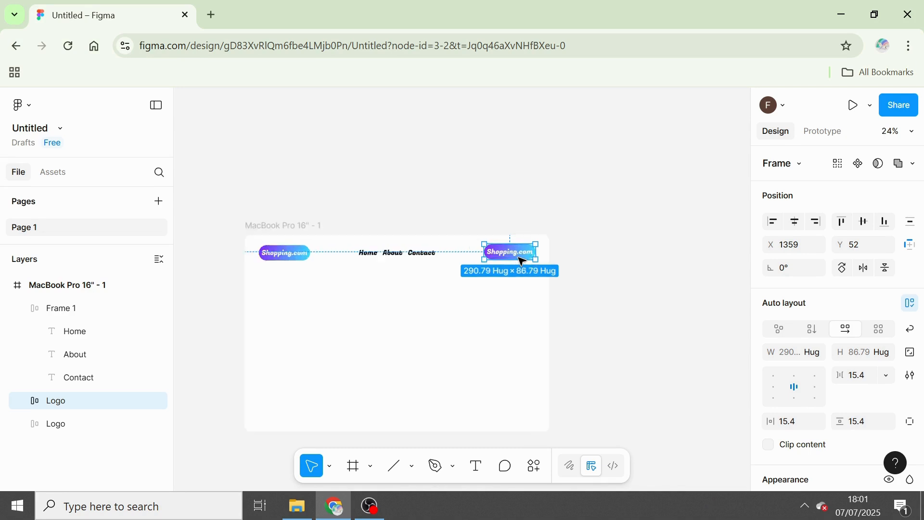
Change the text in the duplicated logo pill to Order Now
double_click(510, 250)
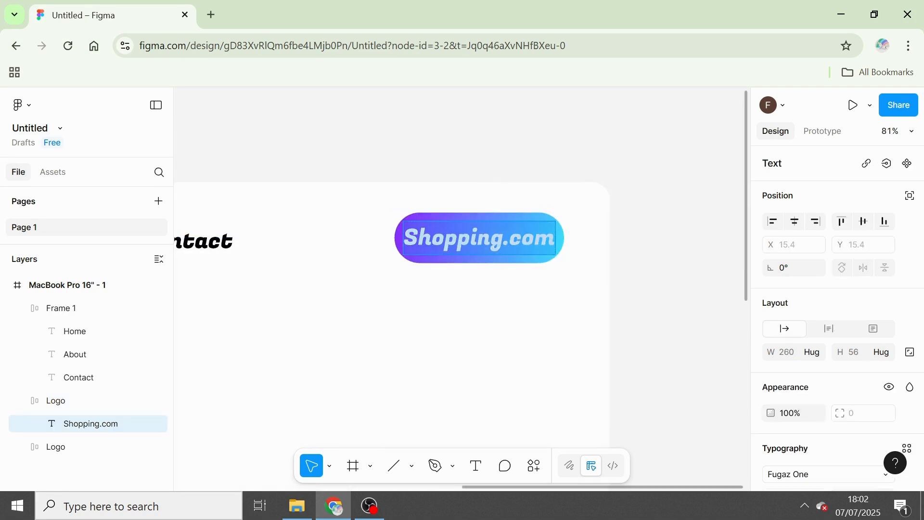
key("BackSpace")
type("O")
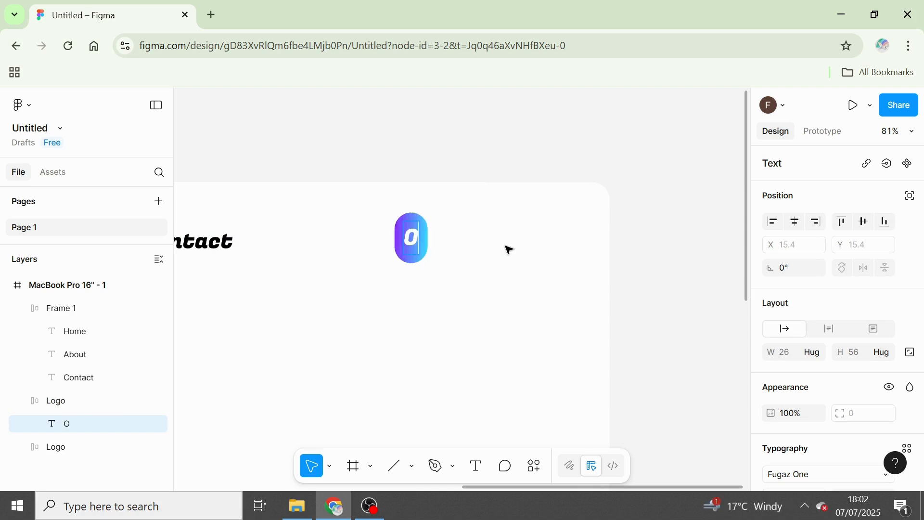
type("dre")
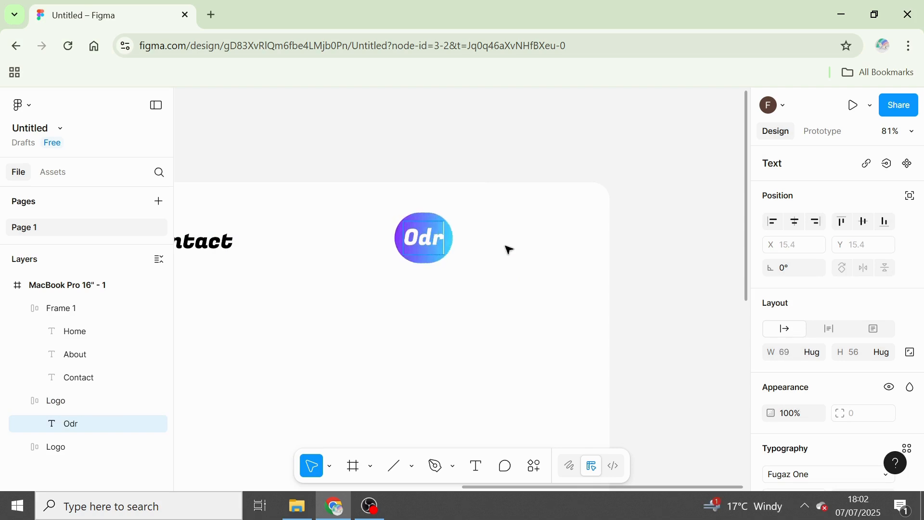
key("BackSpace")
key("BackSpace")
key("BackSpace")
type("rder")
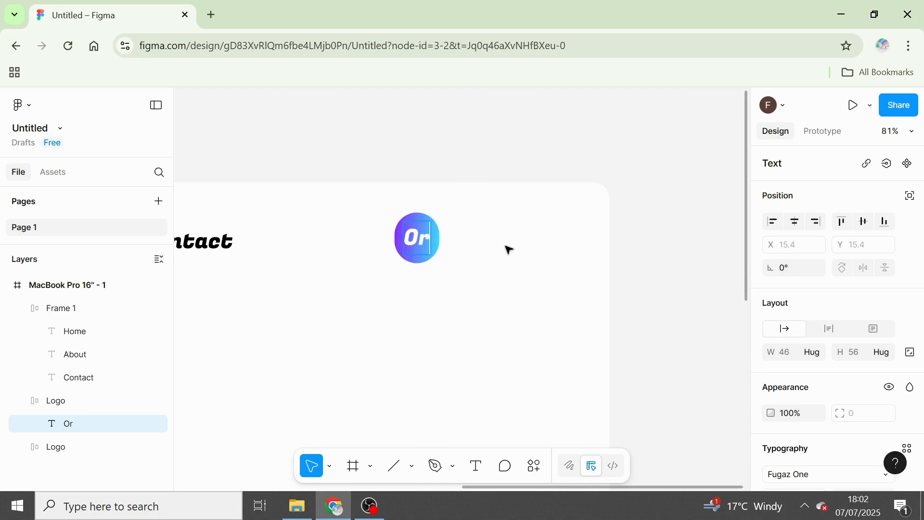
type(" Now")
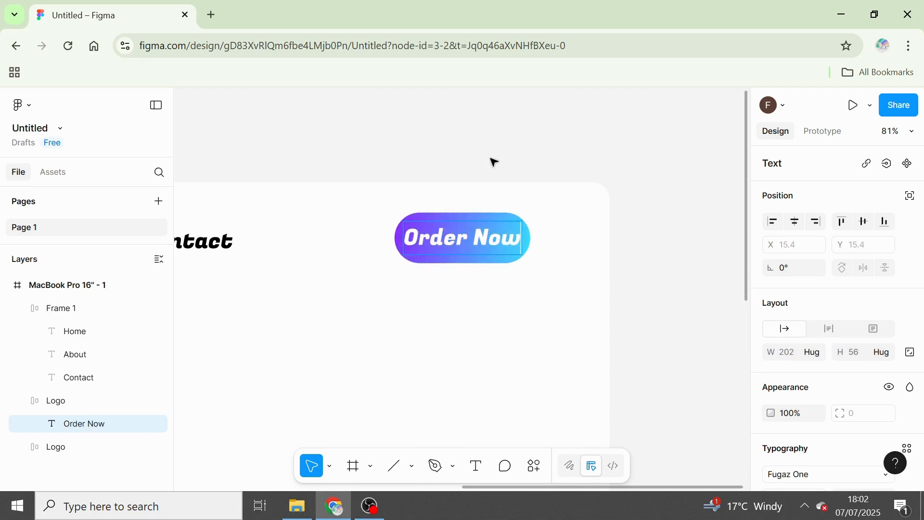
key("Escape")
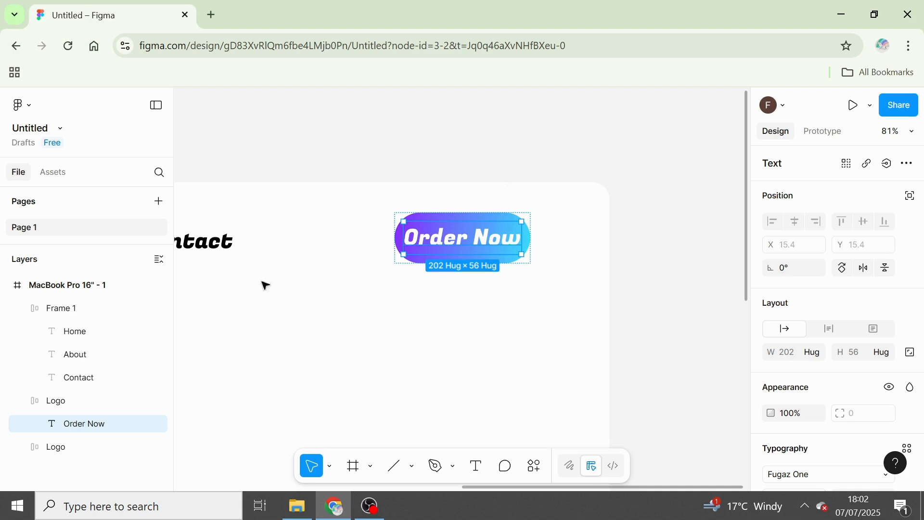
Rename the menu's auto layout frame layer as Navbar
left_click_drag(264, 377, 156, 381)
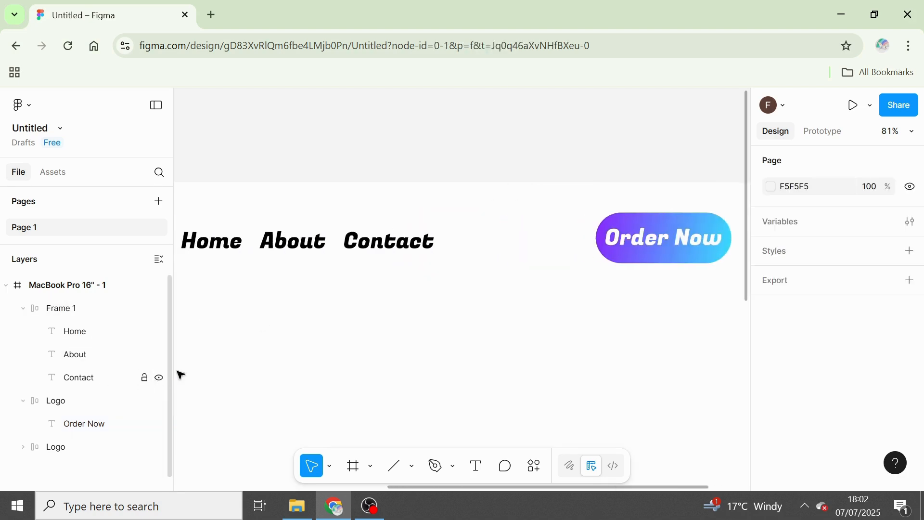
scroll(324, 367, "down", 5, "ctrl")
left_click(46, 314)
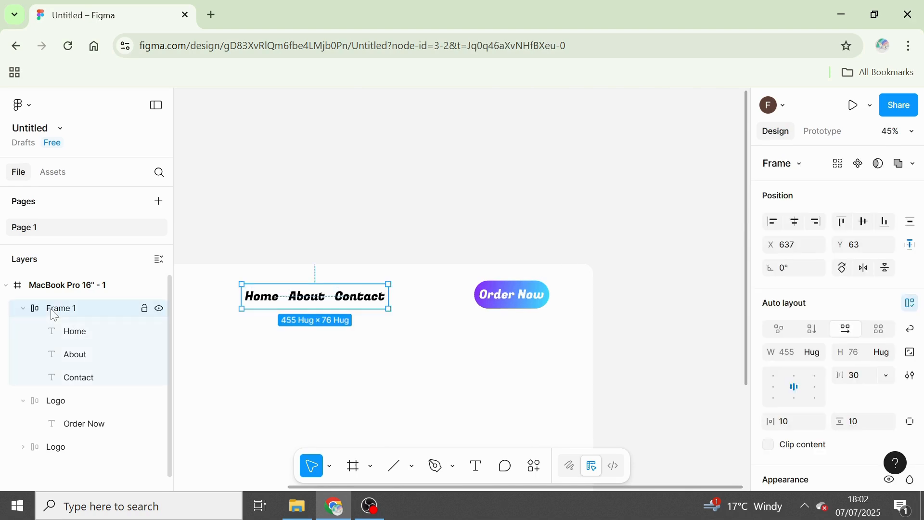
double_click(54, 314)
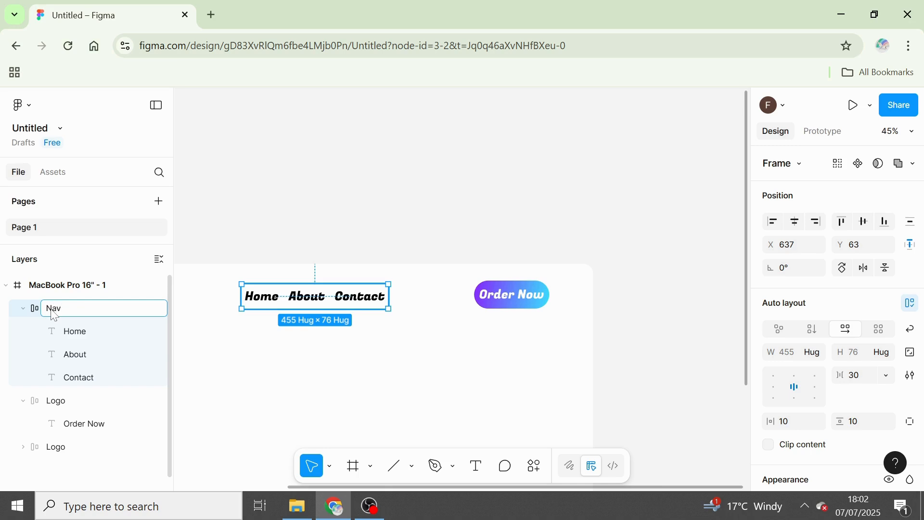
Rename the lower Logo layer as Button, and collapse the expanded Logo and Navbar layers
double_click(55, 450)
type("bu")
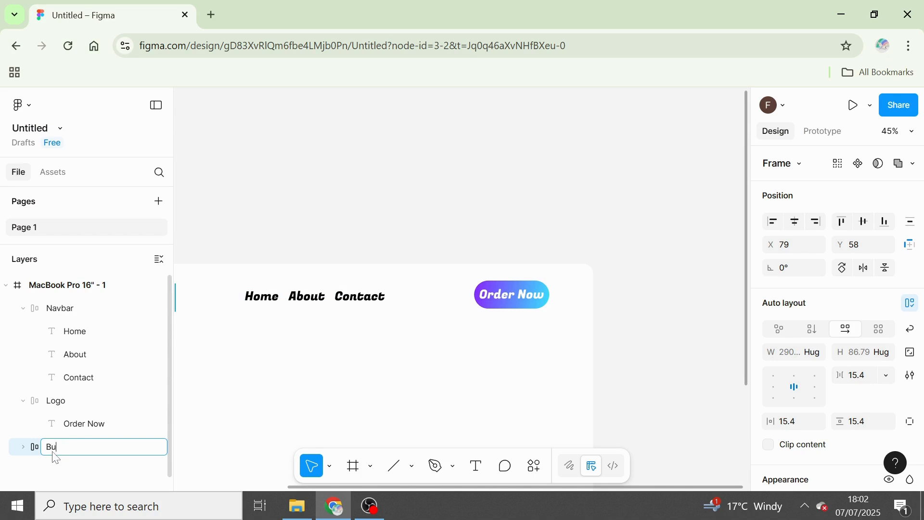
left_click(223, 434)
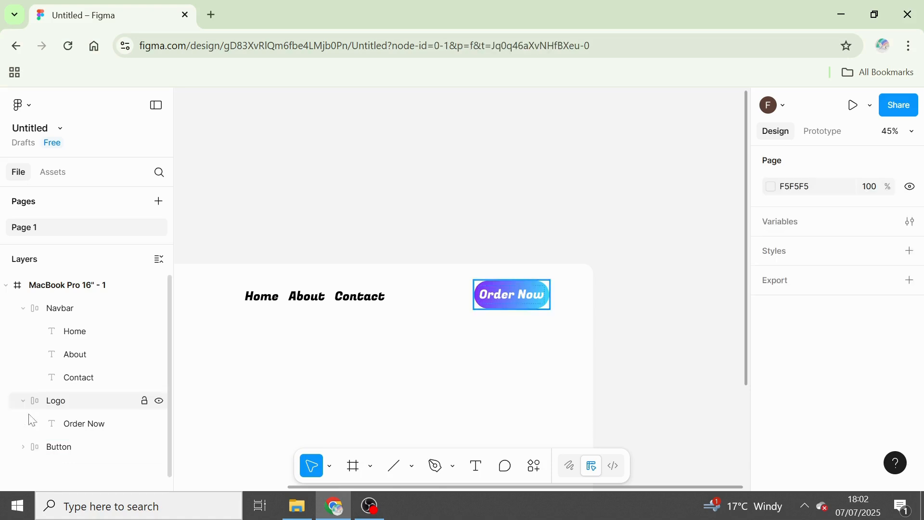
left_click(22, 401)
left_click(23, 308)
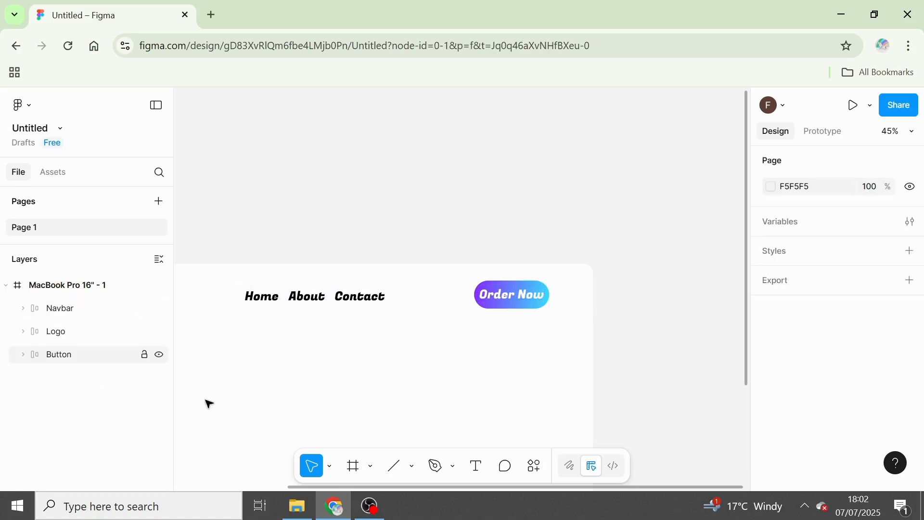
Paste the flower vase photo onto the canvas beside the page frame's lower-right corner
left_click_drag(234, 419, 110, 445)
scroll(237, 446, "down", 5)
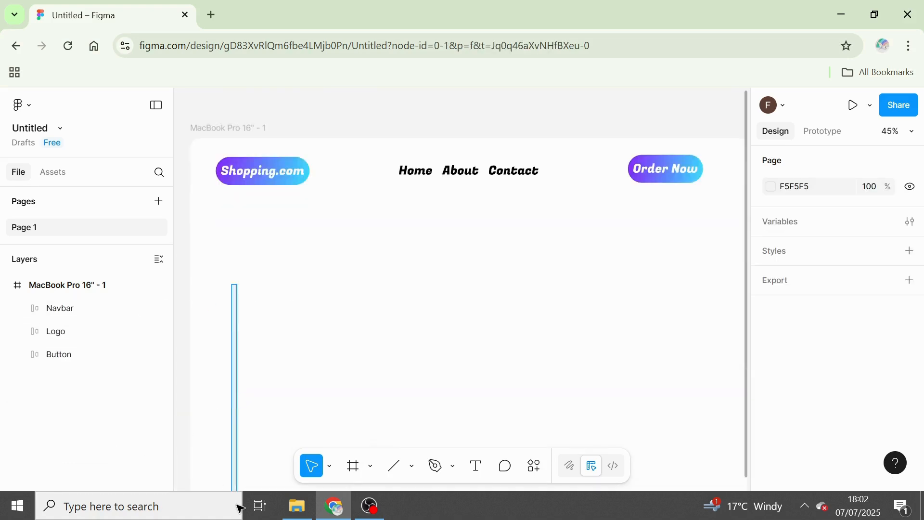
scroll(316, 312, "down", 3)
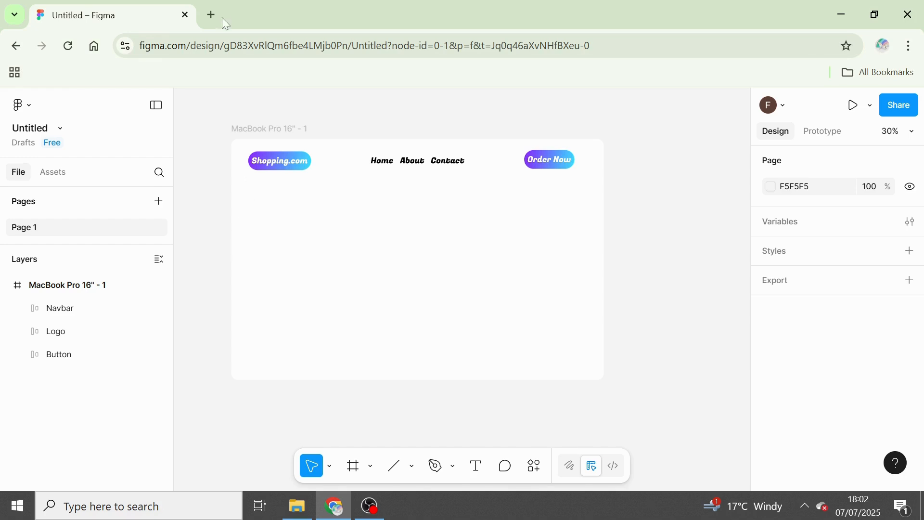
key("ctrl+v")
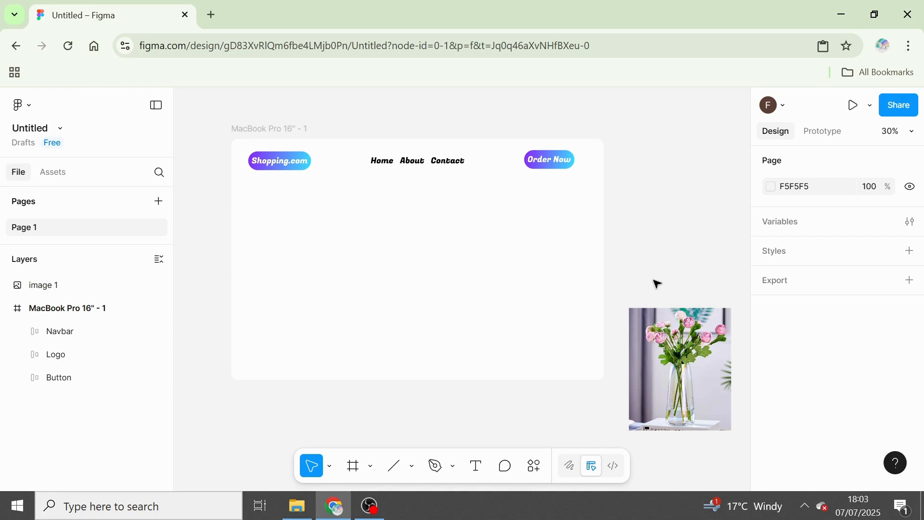
left_click(645, 359)
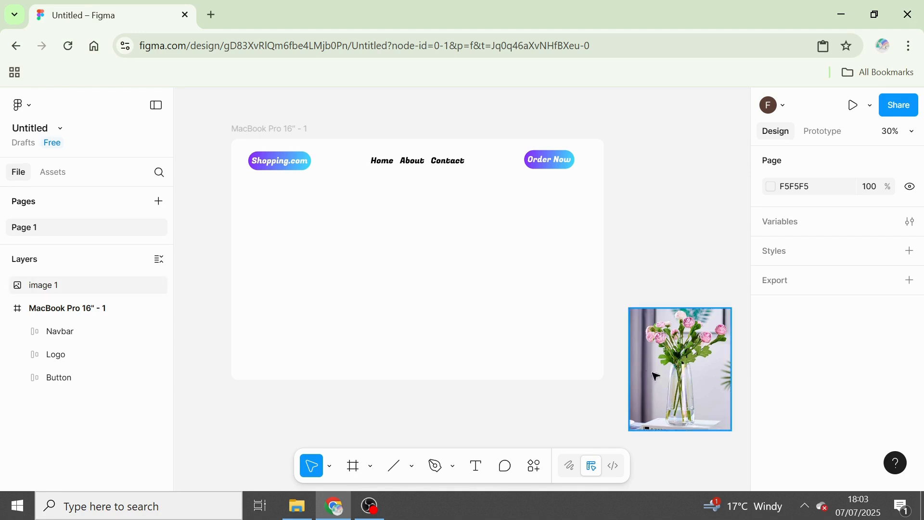
Move the flower photo into the page frame below the logo, at about X 69, Y 276, and enlarge it to about 568 × 681
left_click_drag(655, 375, 302, 280)
left_click_drag(352, 211, 372, 203)
left_click_drag(327, 256, 324, 267)
Set the flower photo's corner radius to 30
left_click(862, 397)
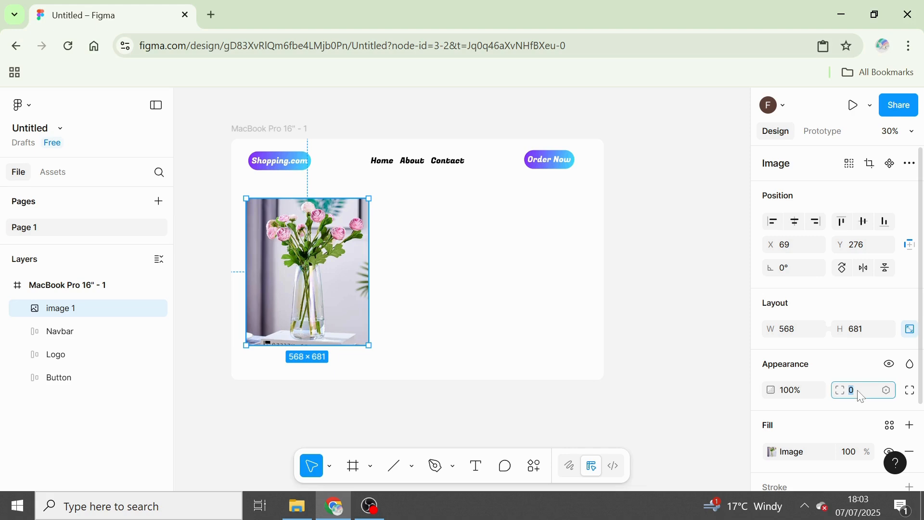
key("Return")
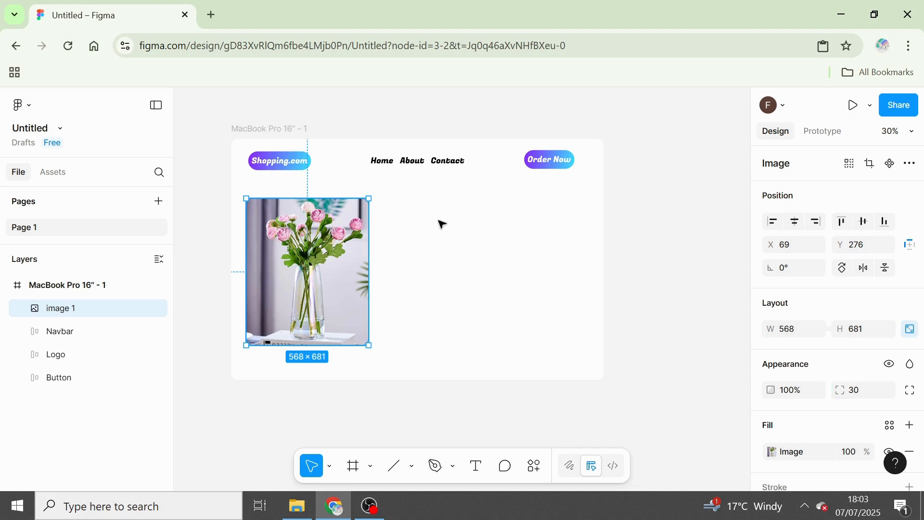
Enlarge the flower photo to about 631 × 757 and move it to about X 54, Y 227
left_click_drag(374, 196, 380, 189)
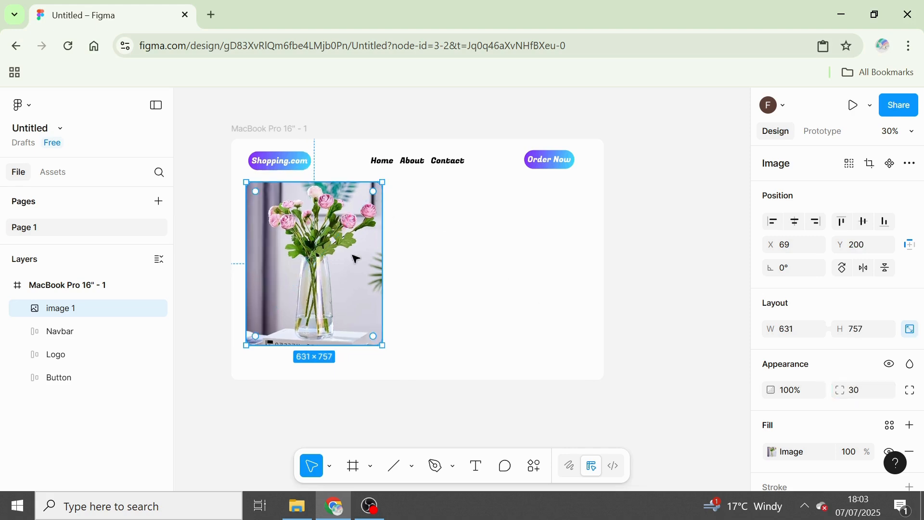
left_click_drag(355, 260, 340, 274)
left_click(671, 337)
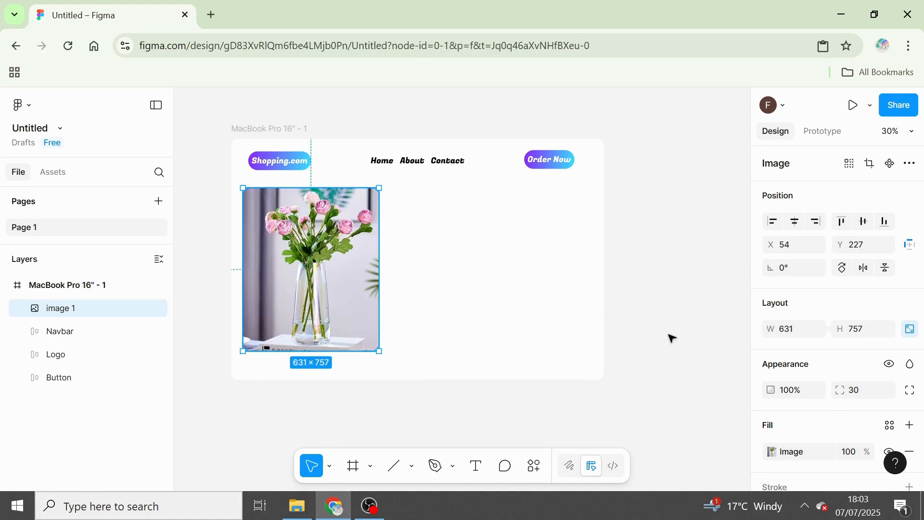
Add the text "Clear glass flower vase" in the empty area beside the flower photo
scroll(444, 192, "up", 2)
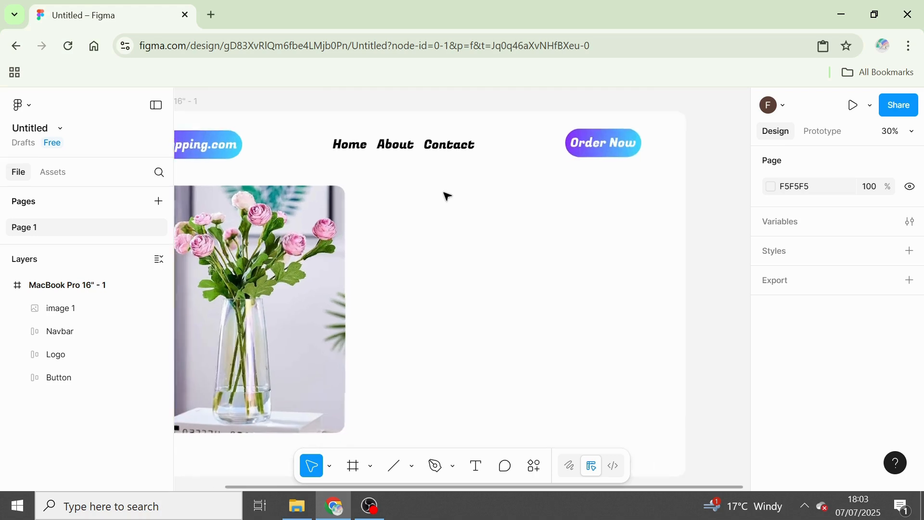
key("t")
left_click(369, 239)
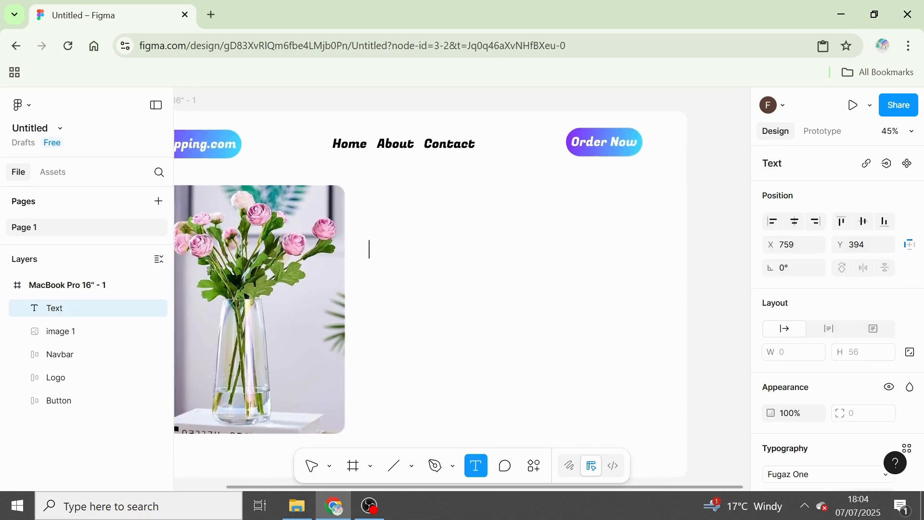
key("Escape")
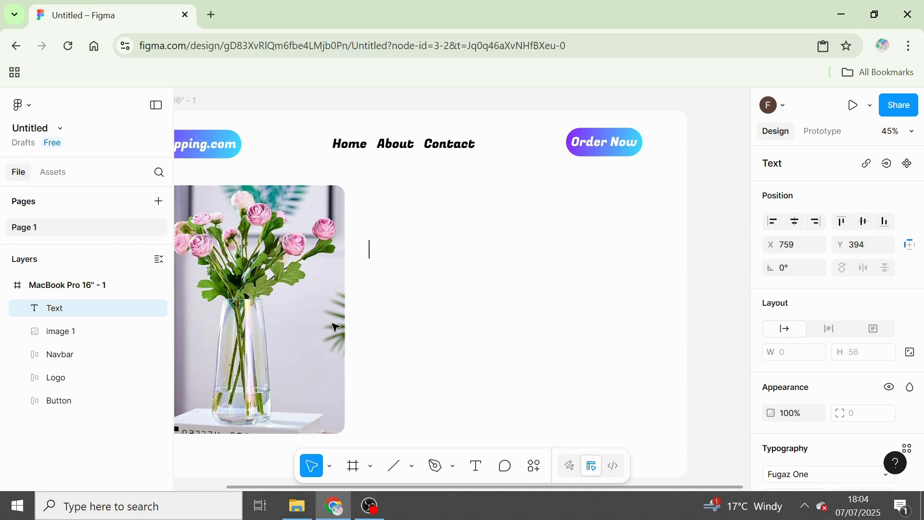
type("Clear")
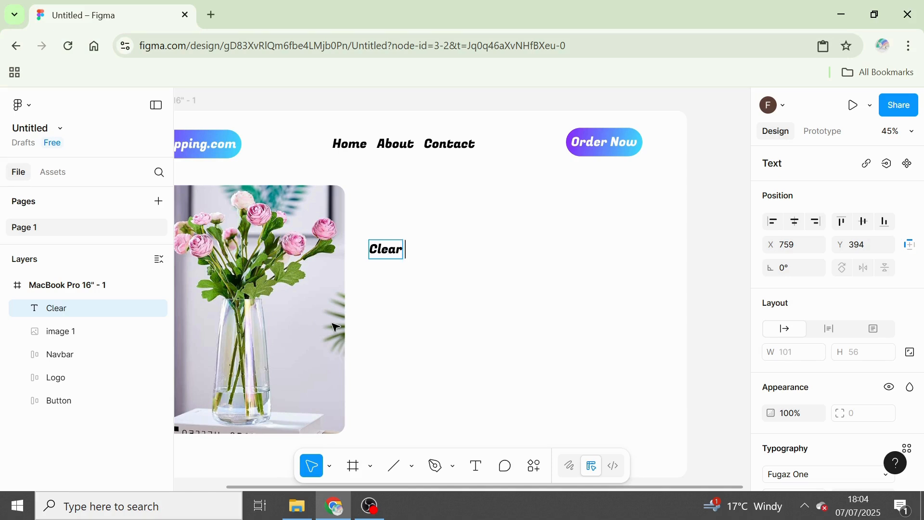
type(" glass")
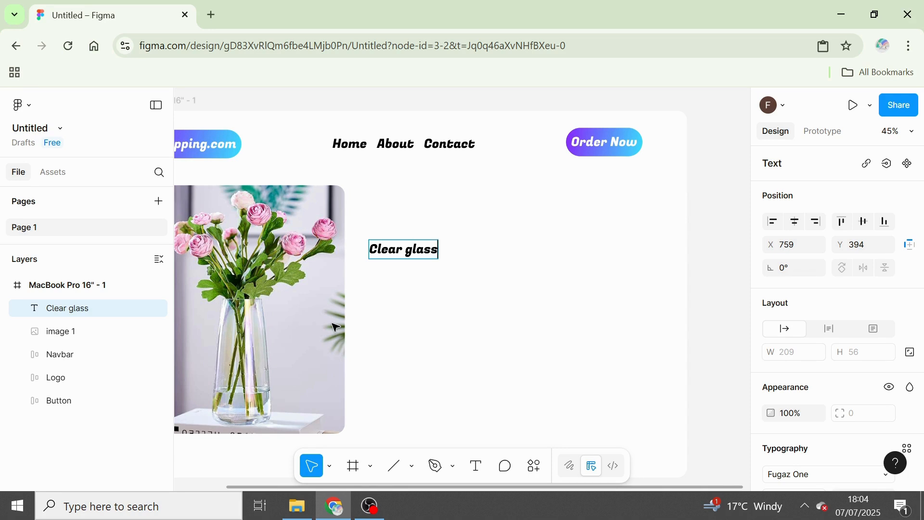
type("flow")
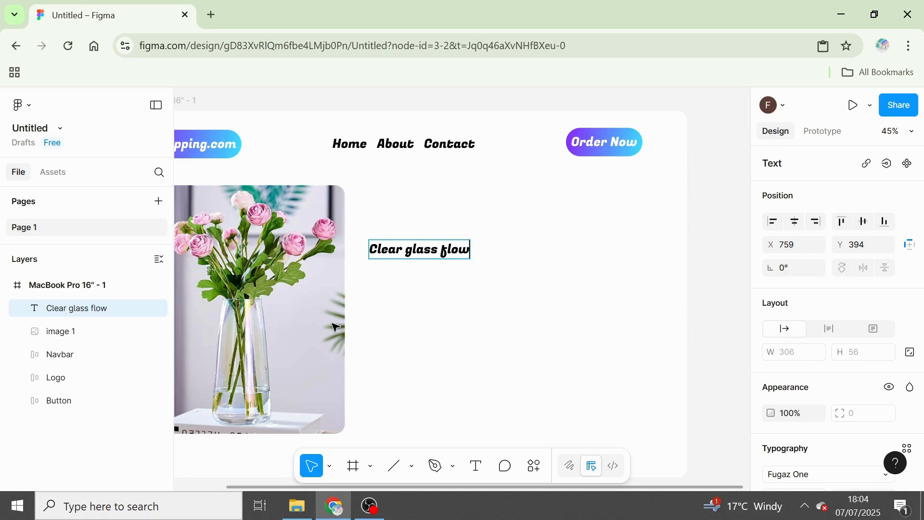
type("er vase")
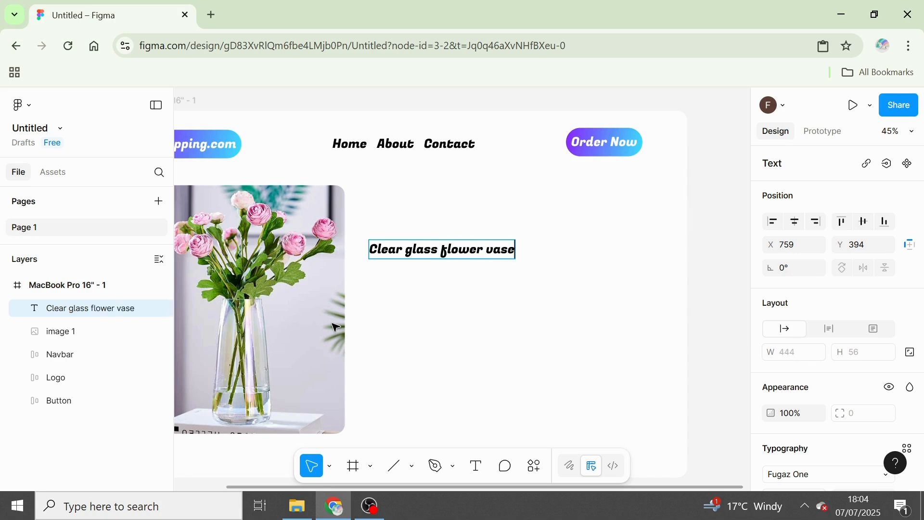
key("Escape")
Scale the "Clear glass flower vase" text up to about 784 × 100 and move it to about X 753, Y 381
key("k")
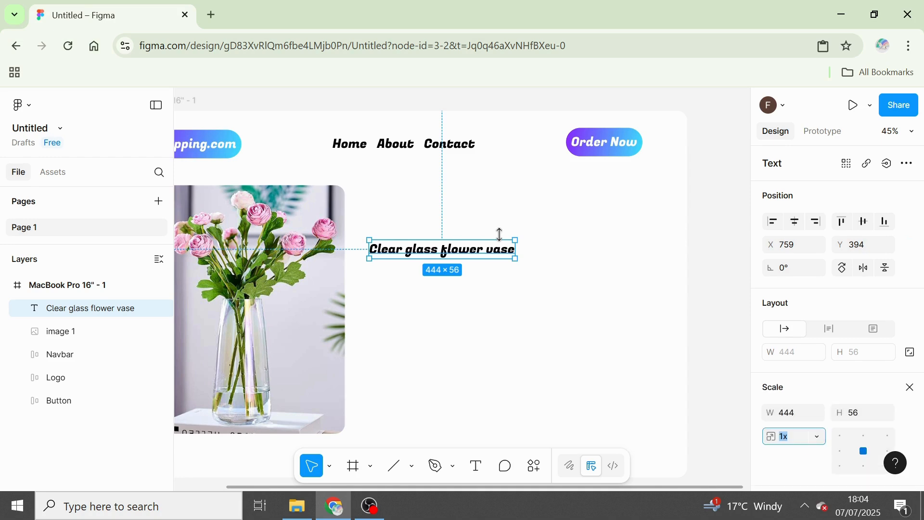
left_click_drag(517, 259, 537, 272)
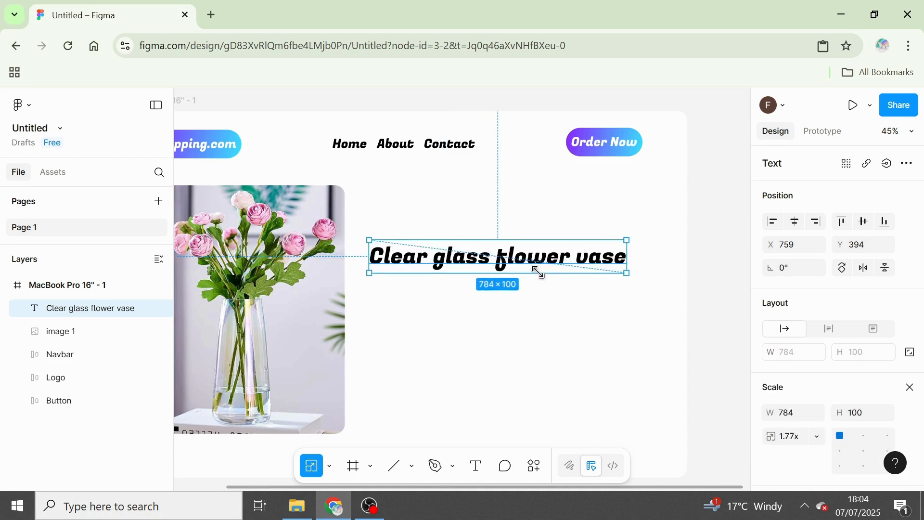
left_click_drag(608, 263, 606, 259)
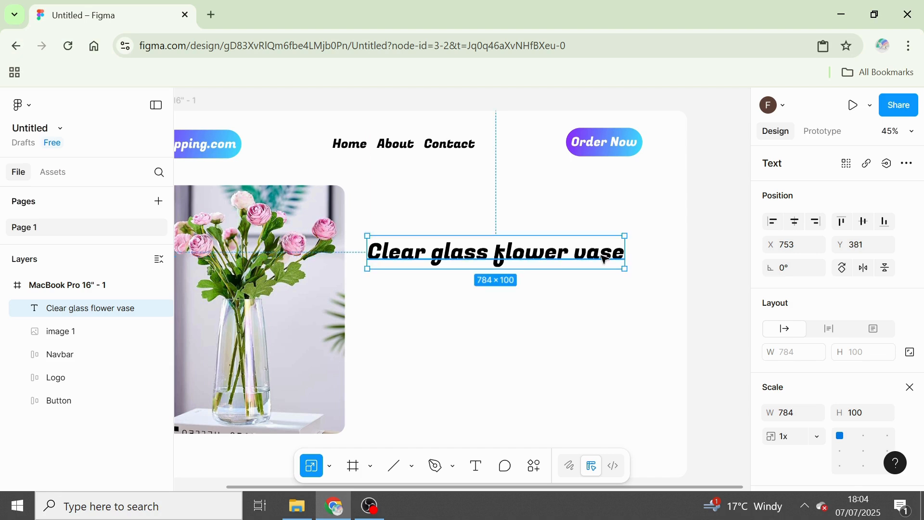
left_click(581, 323)
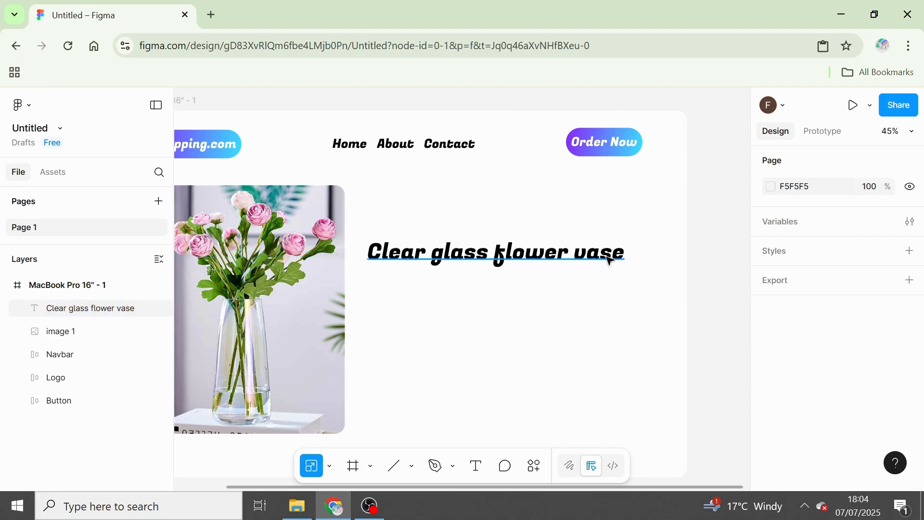
left_click(621, 256)
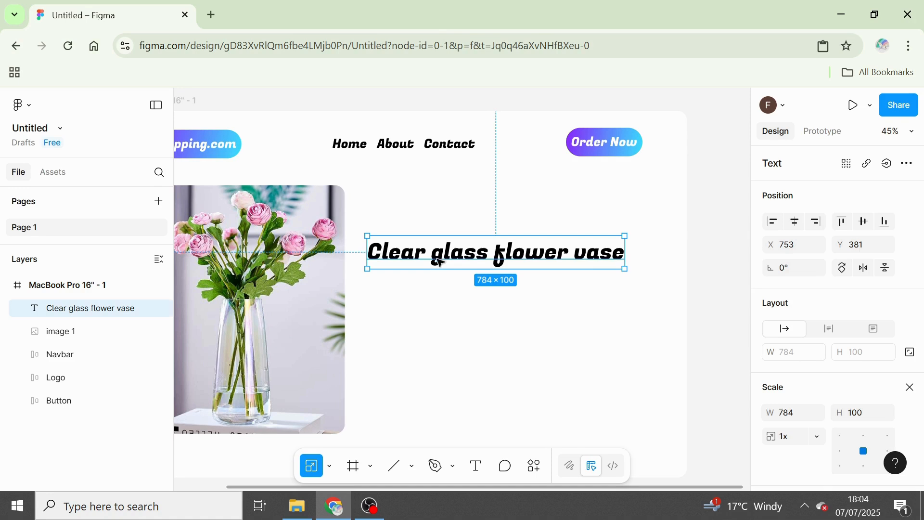
left_click(410, 323)
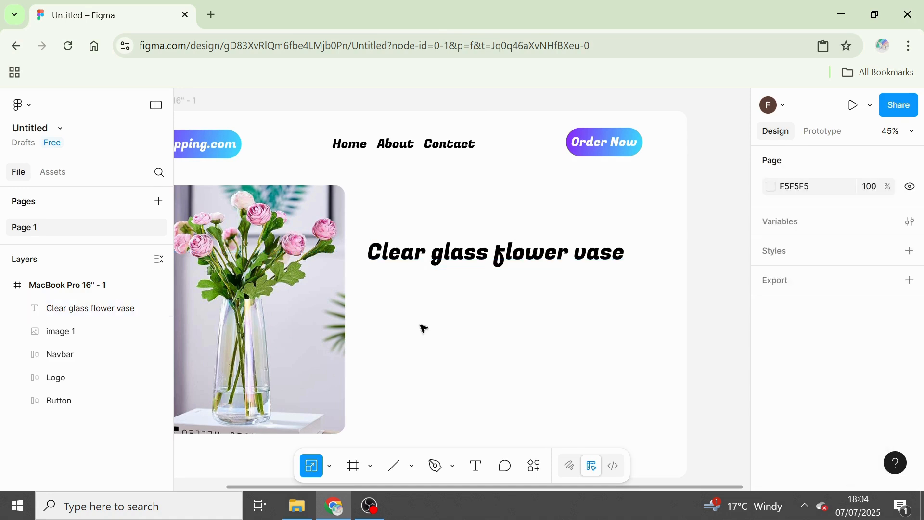
Add the price text "£10.00" below the product title
key("t")
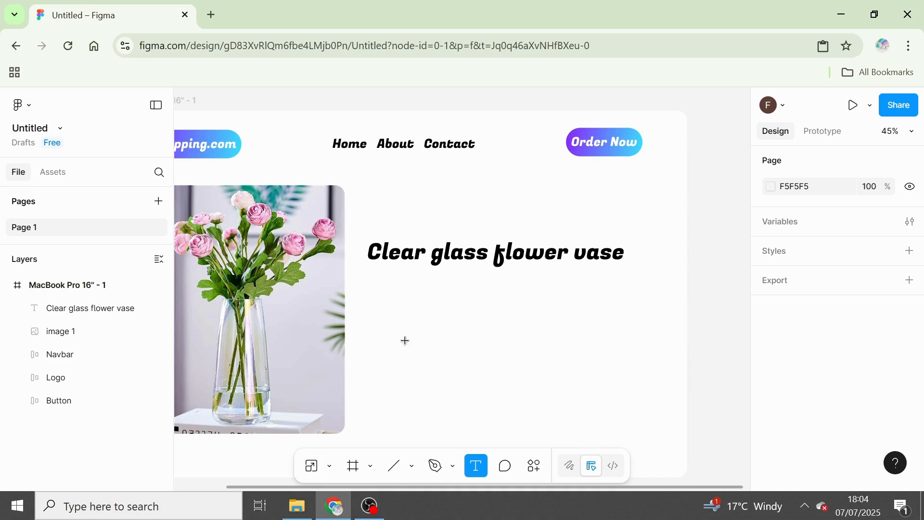
left_click(499, 257)
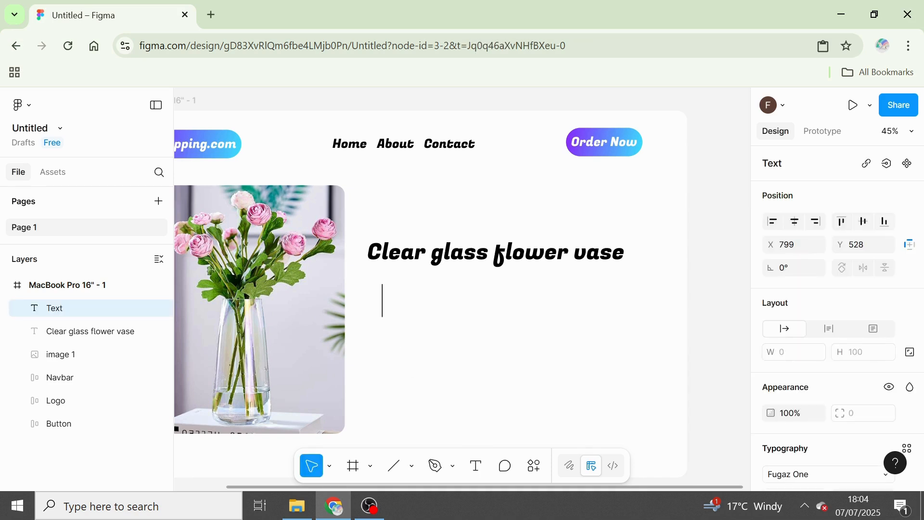
type("£10..0")
key("BackSpace")
key("BackSpace")
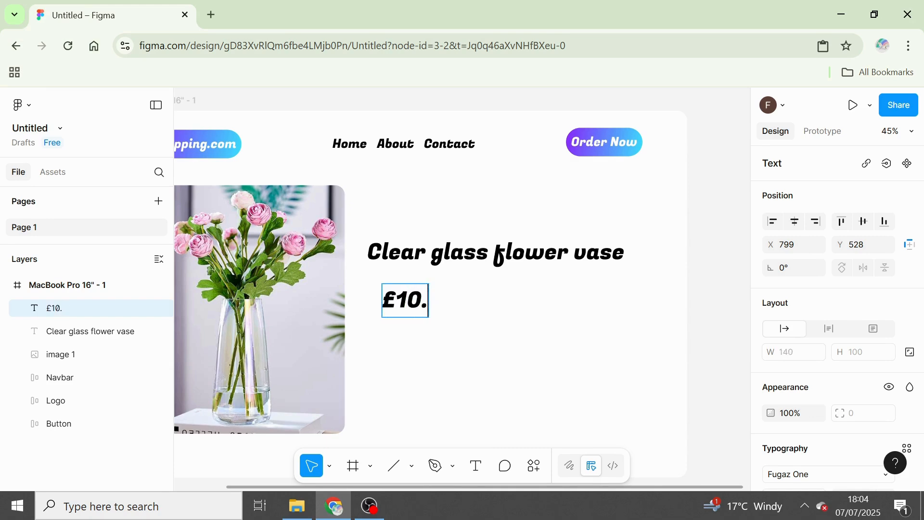
type("00")
key("Escape")
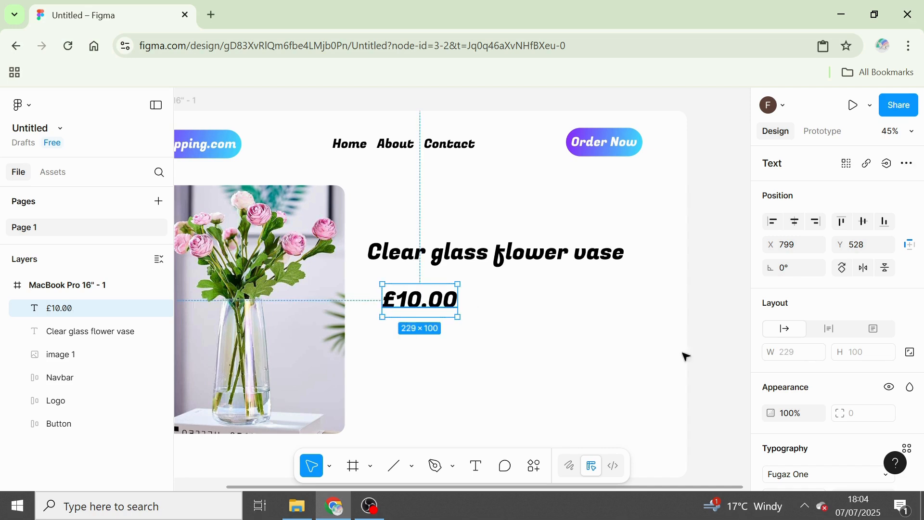
Scale the £10.00 price down to about 182 × 79 and align it under the title's start at X 753, Y 503
key("k")
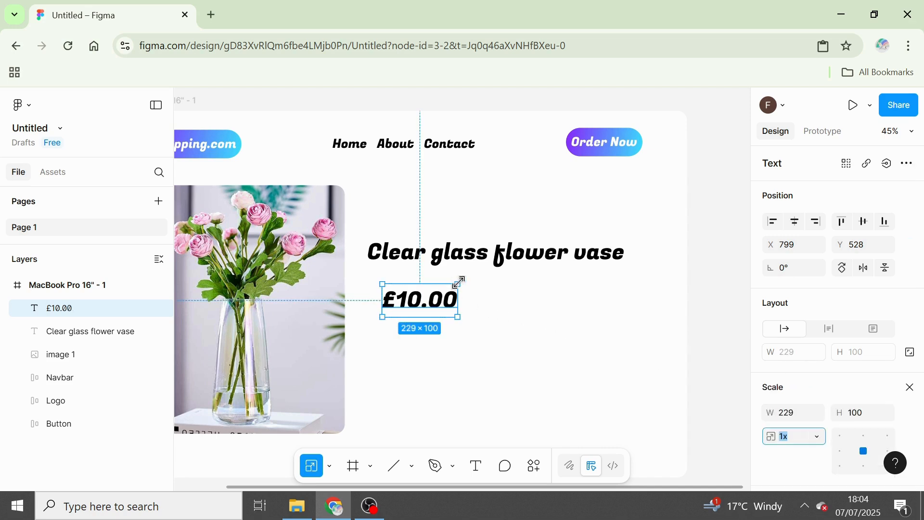
left_click_drag(448, 289, 386, 284)
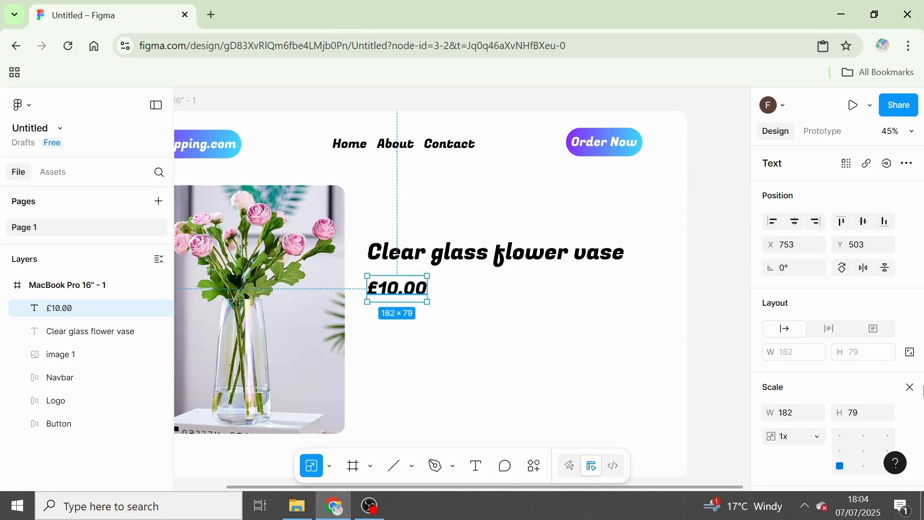
left_click(911, 388)
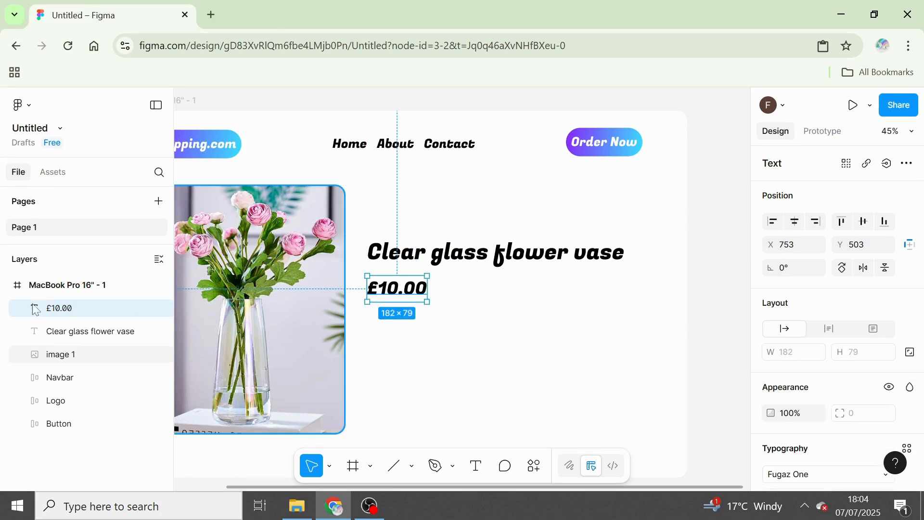
Group the product title with the £10.00 price and rename the group as Text
left_click(77, 336, "shift")
key("ctrl+g")
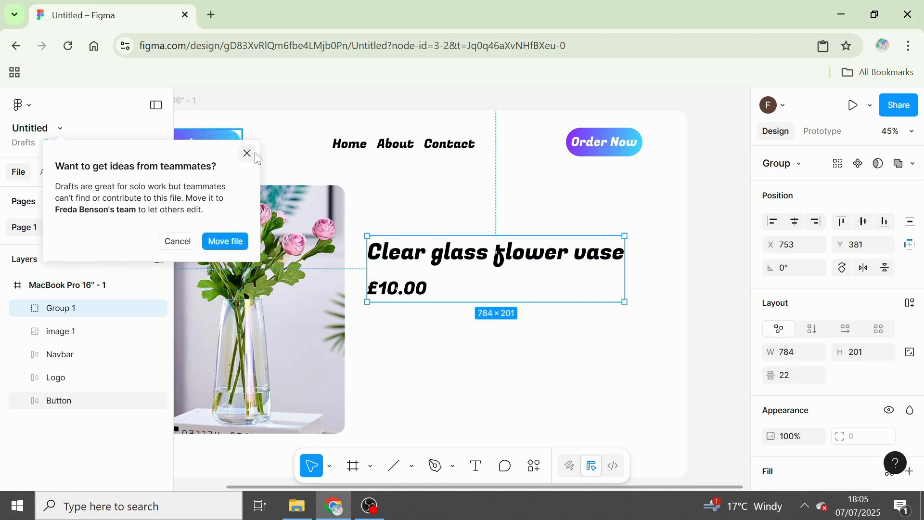
left_click(247, 153)
double_click(61, 311)
type("T")
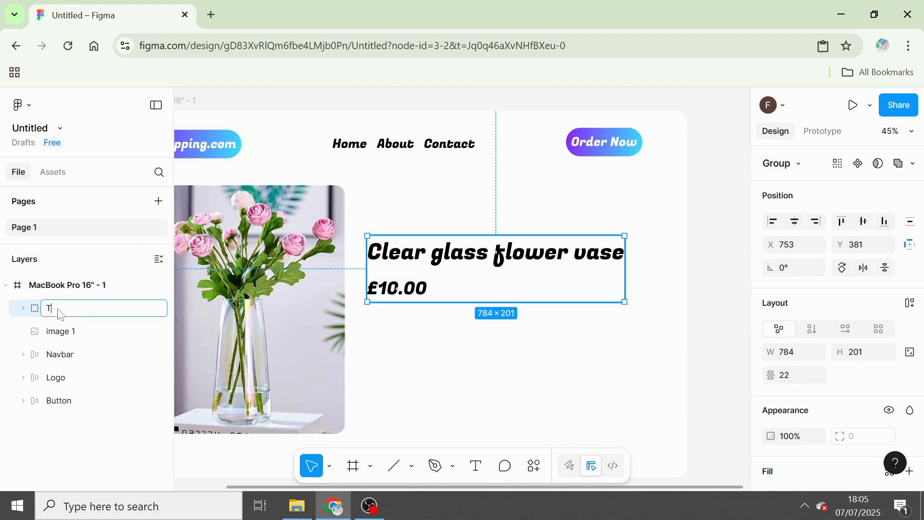
type("ext")
left_click(329, 388)
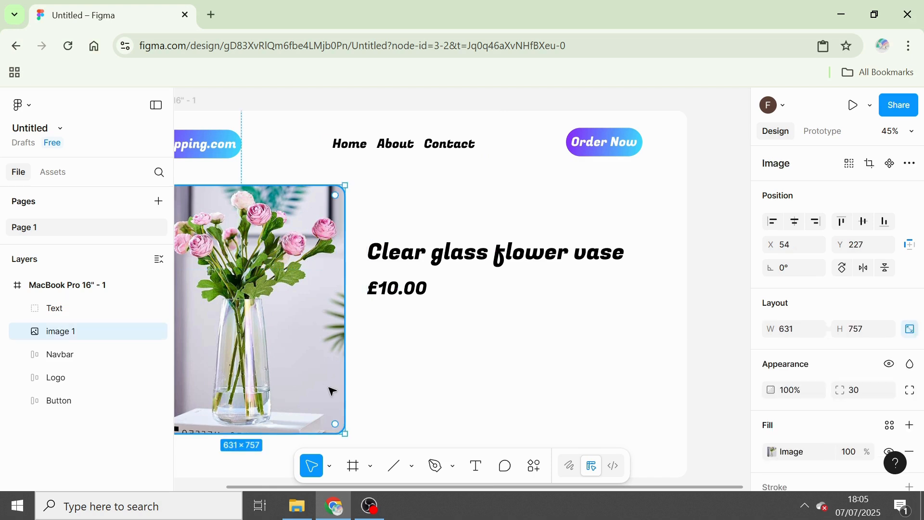
Apply auto layout to the Text group and set its vertical gap to 30
left_click(423, 288)
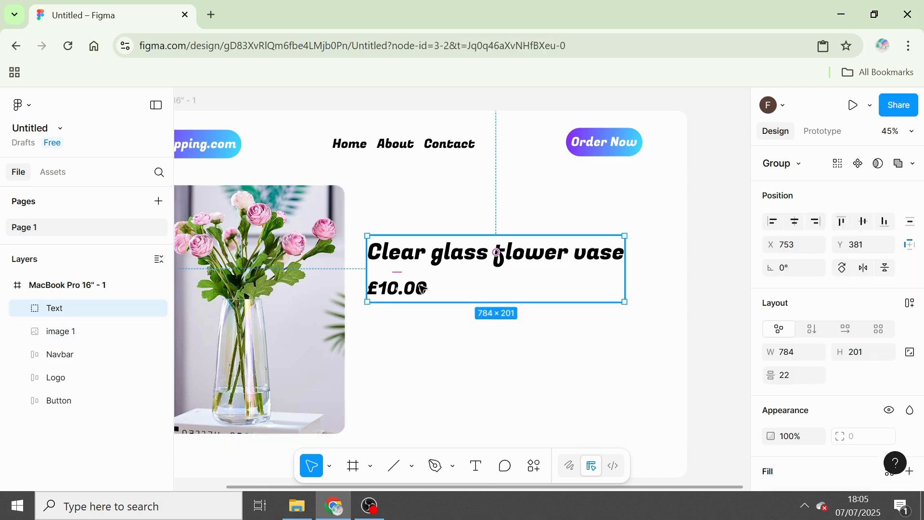
key("shift+a")
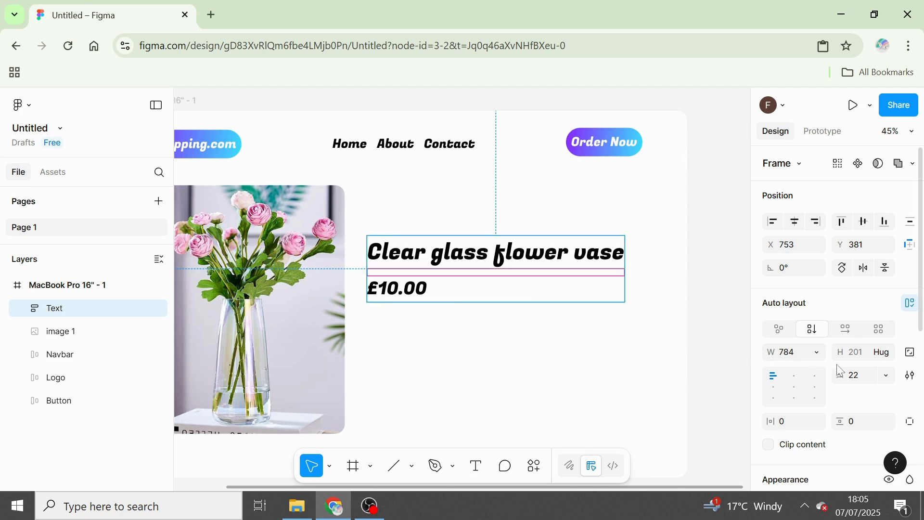
left_click(877, 378)
type("30")
key("Return")
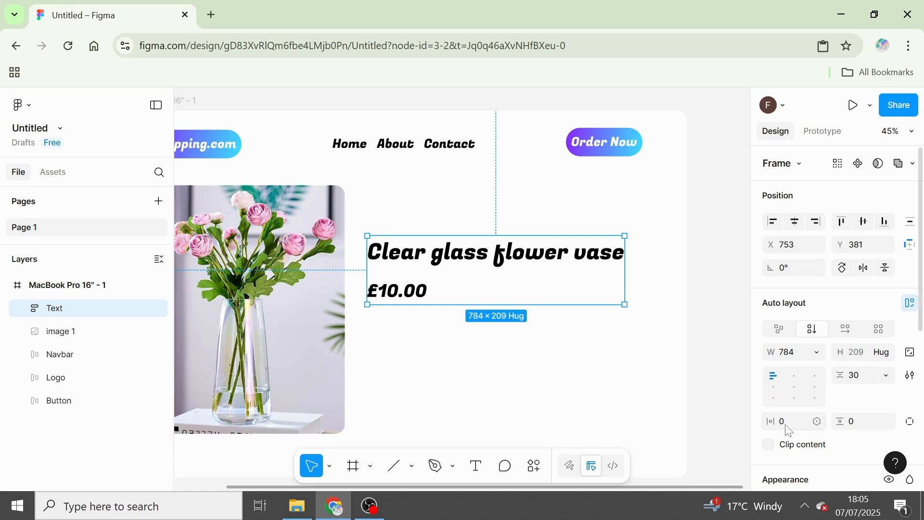
Set the Text frame's horizontal padding to 10, then raise it to 20
left_click(803, 429)
type("10")
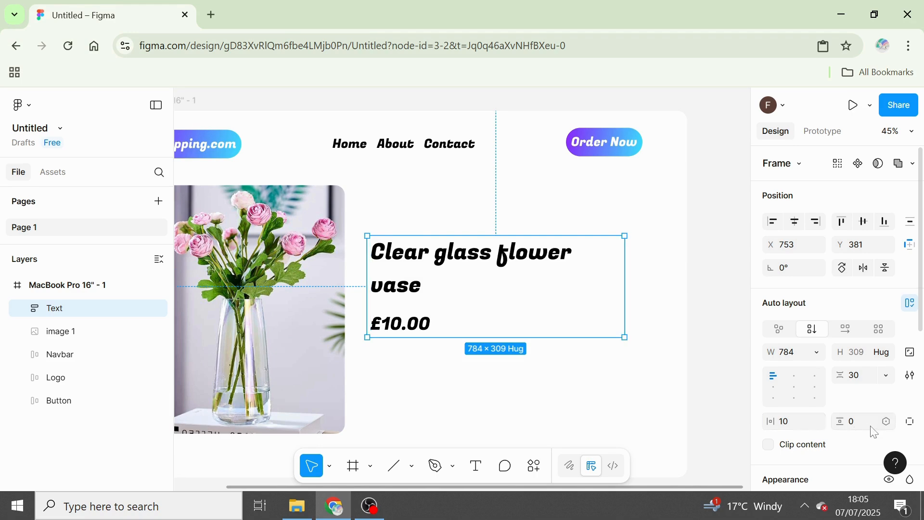
type("20")
key("Return")
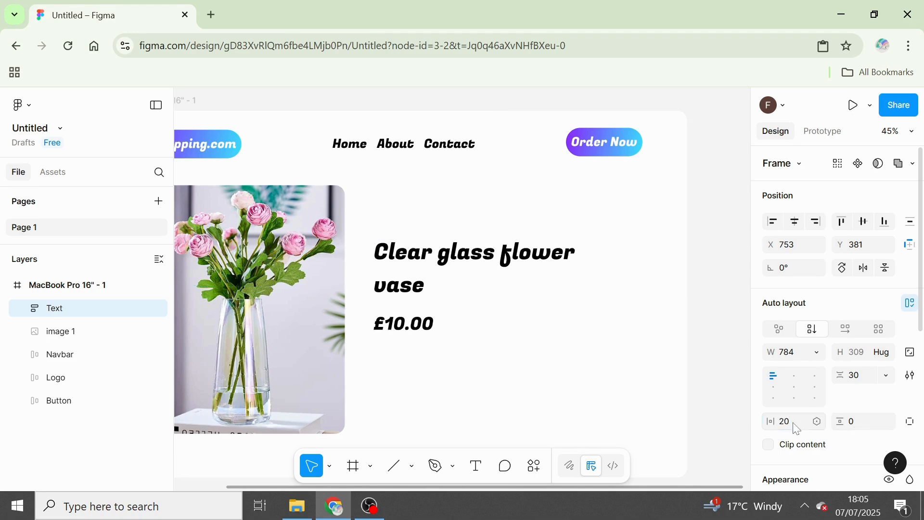
Set the Text frame's vertical padding to 20 and move the frame to about X 742, Y 384
left_click(870, 430)
key("BackSpace")
type("20")
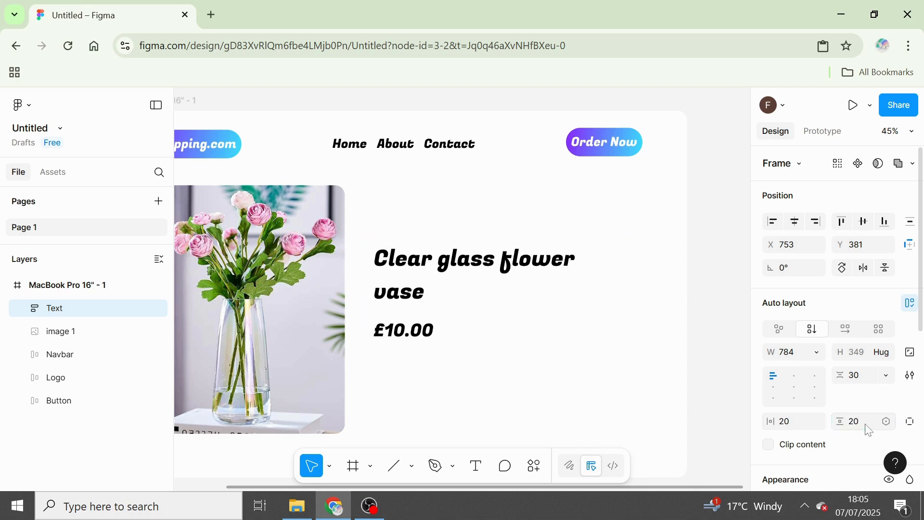
key("Return")
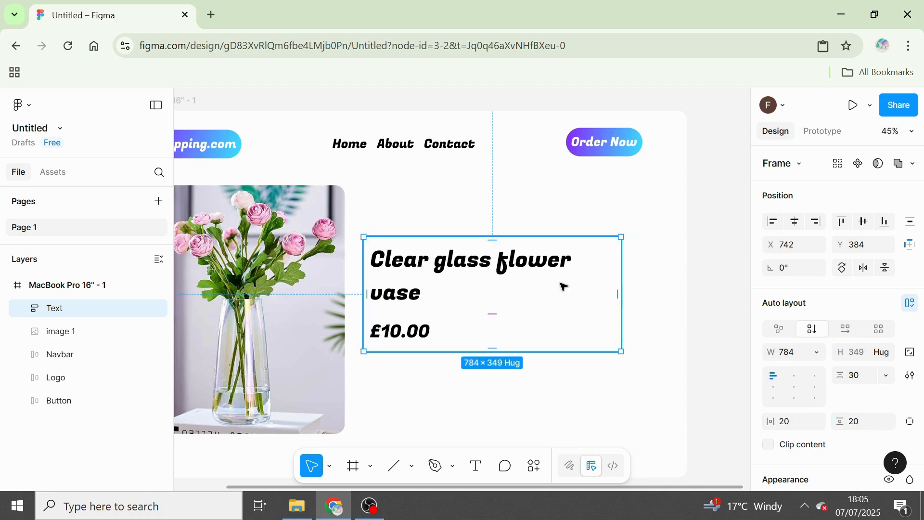
Set the Text frame's horizontal padding to 0 and reselect the frame
left_click(795, 427)
key("BackSpace")
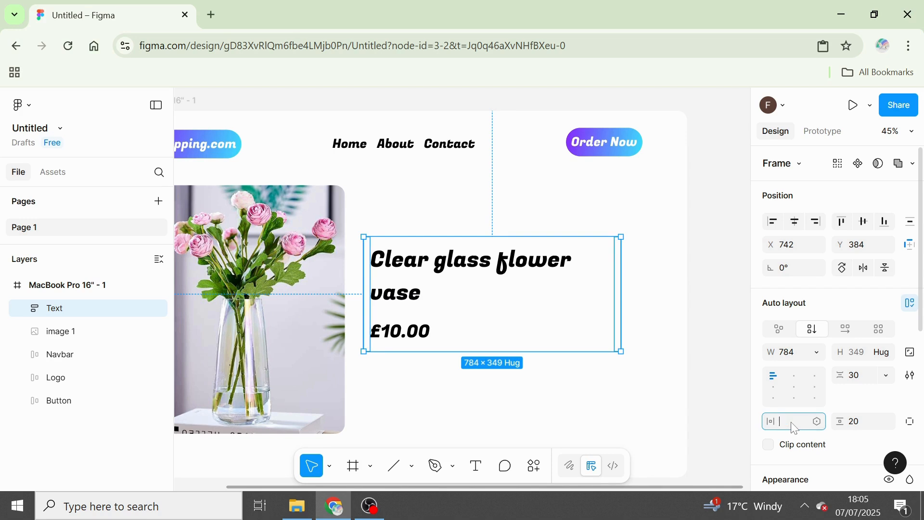
type("0")
key("Return")
left_click(876, 429)
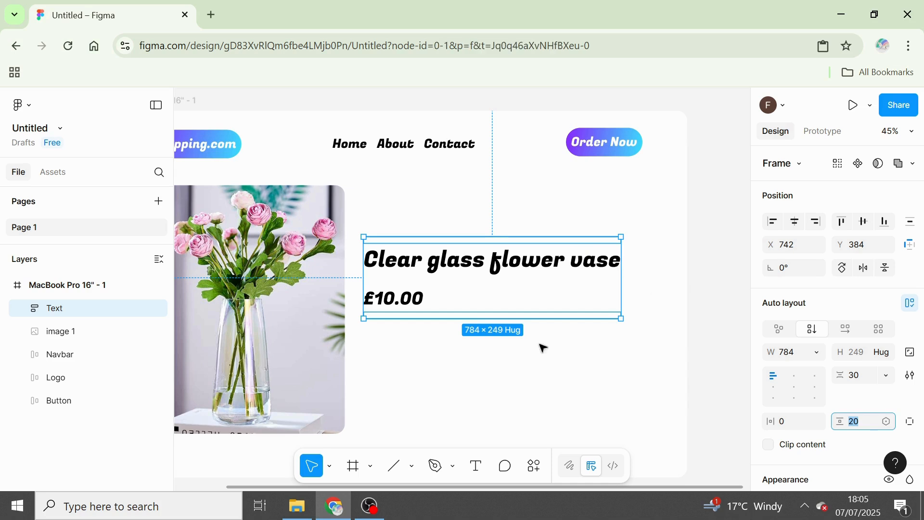
left_click(656, 313)
left_click(574, 301)
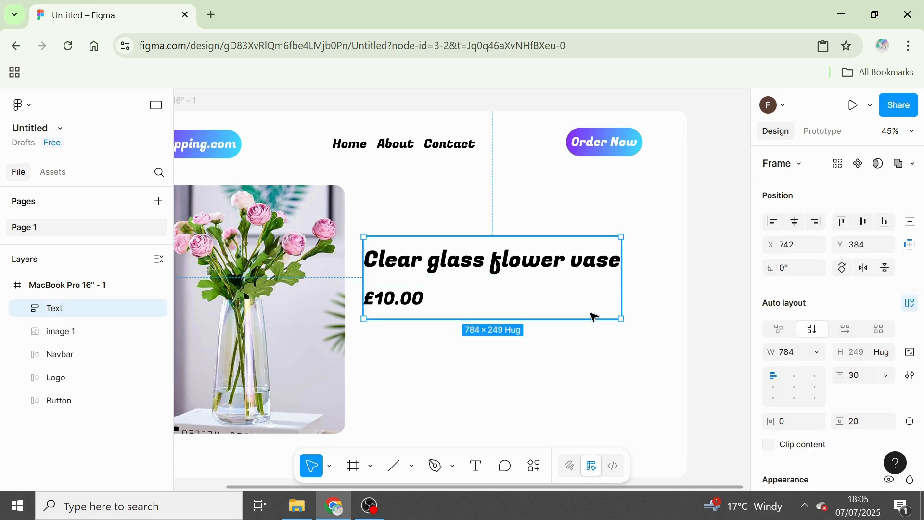
Scale the Text frame with the product title and price up proportionally to about 828 × 263
key("k")
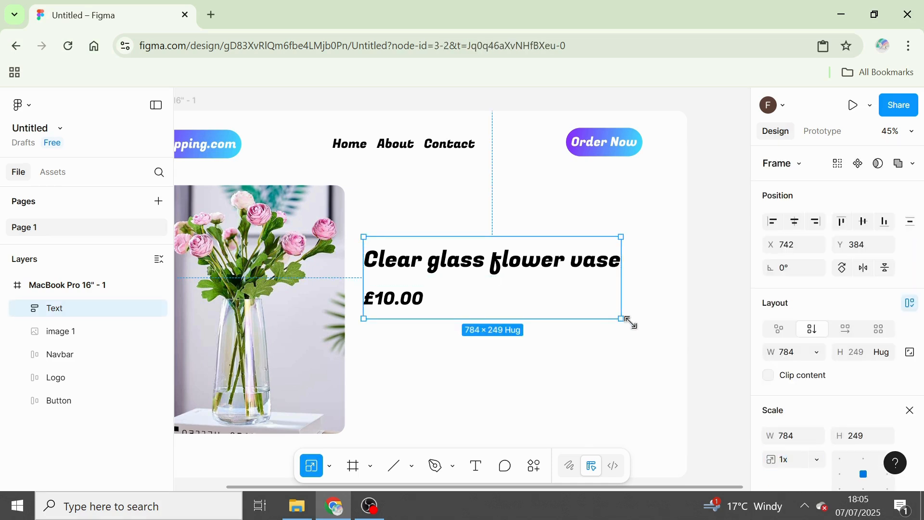
left_click_drag(622, 319, 635, 323)
left_click(685, 356)
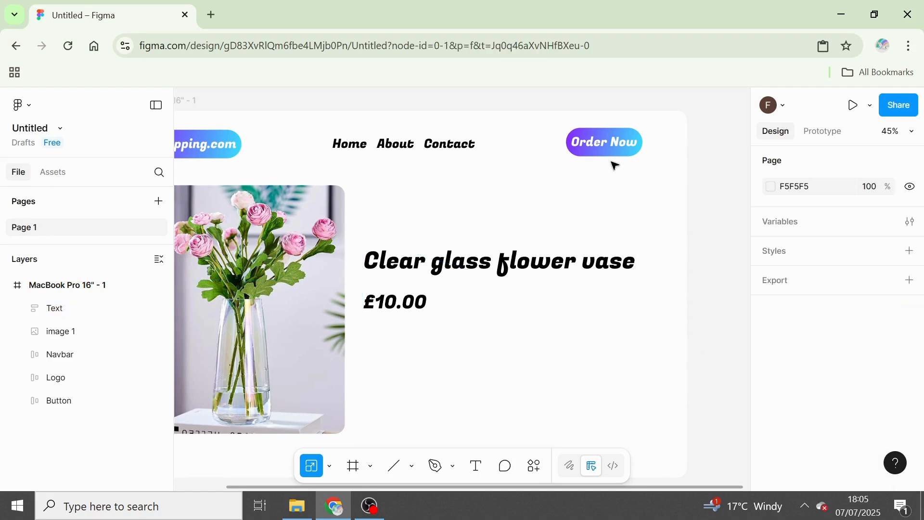
Duplicate the Order Now button, enlarge the copy proportionally and place it below the price, left-aligned with the product text
left_click(615, 157)
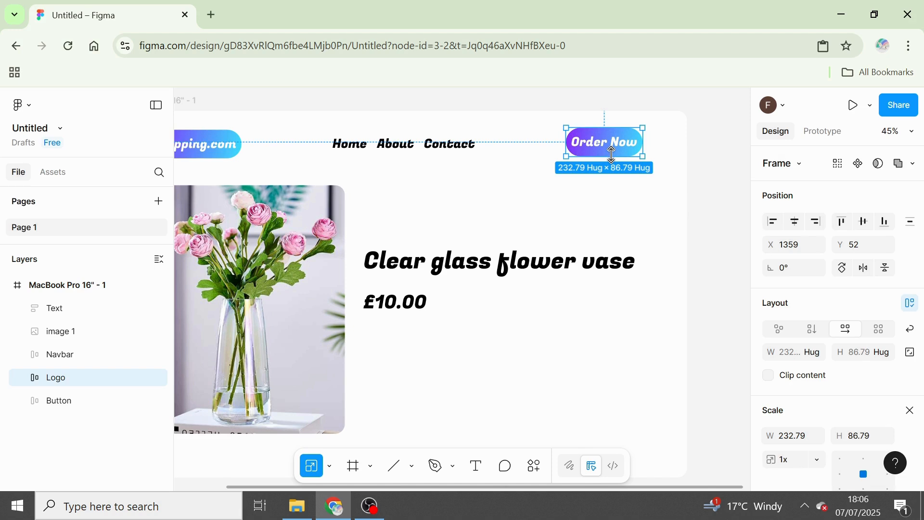
key("ctrl+d")
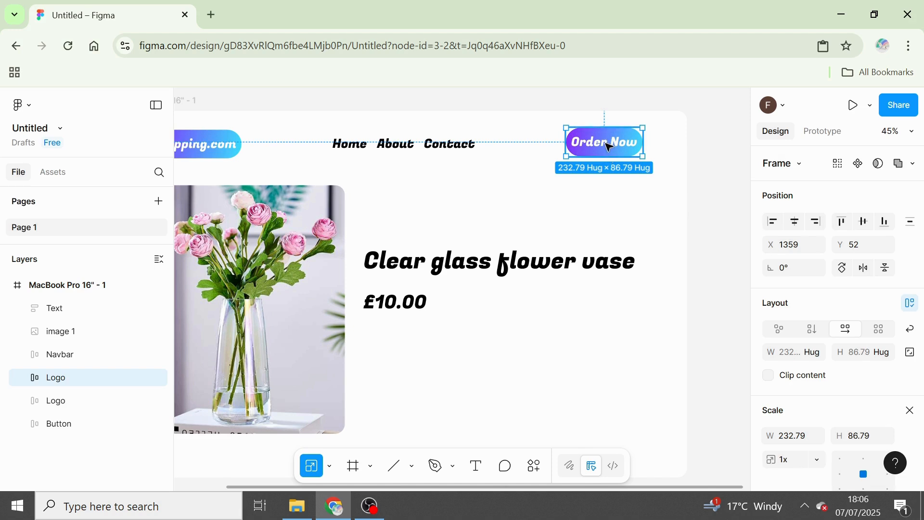
left_click_drag(612, 155, 444, 369)
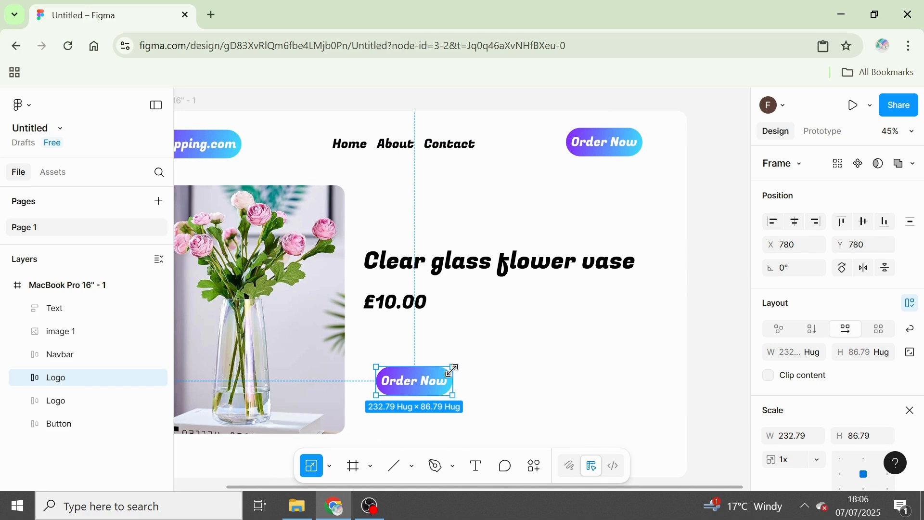
left_click_drag(452, 371, 480, 357)
left_click_drag(427, 380, 411, 362)
Replace the text of the duplicated button below the price with "Add to cart" and deselect it
double_click(417, 365)
key("Return")
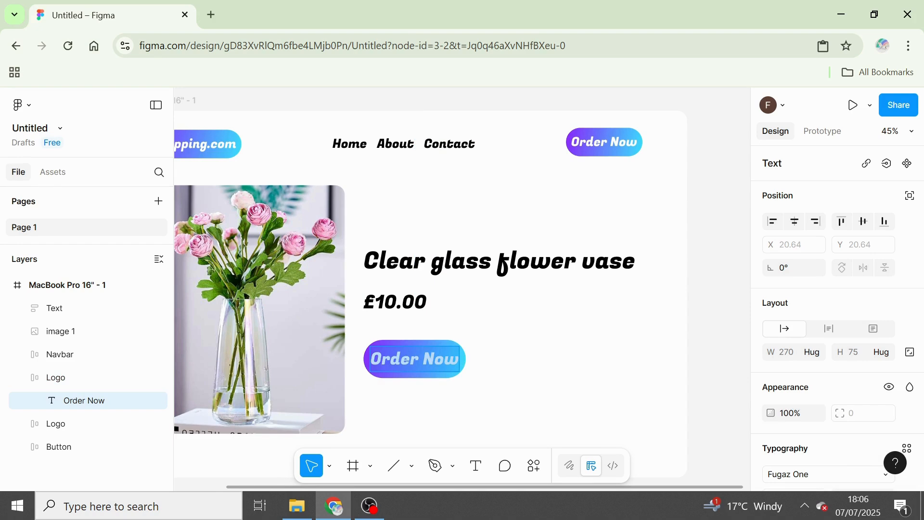
key("BackSpace")
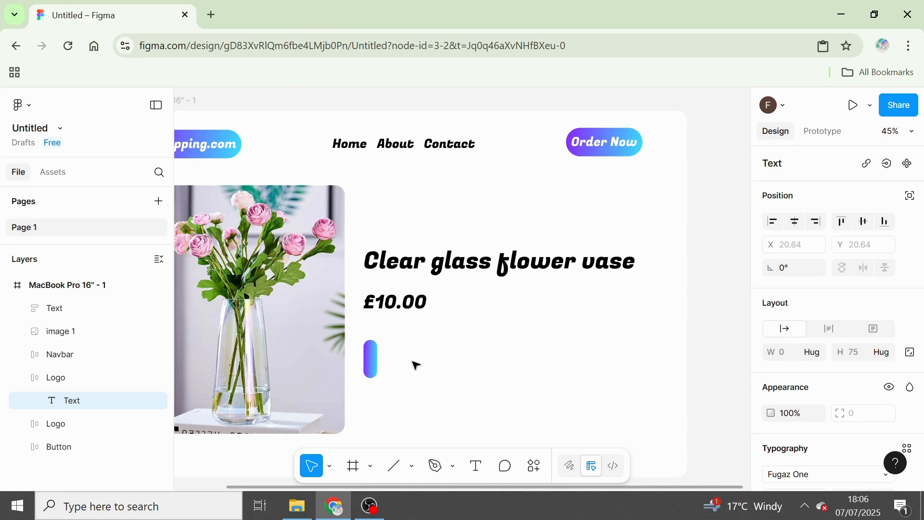
type("Addto")
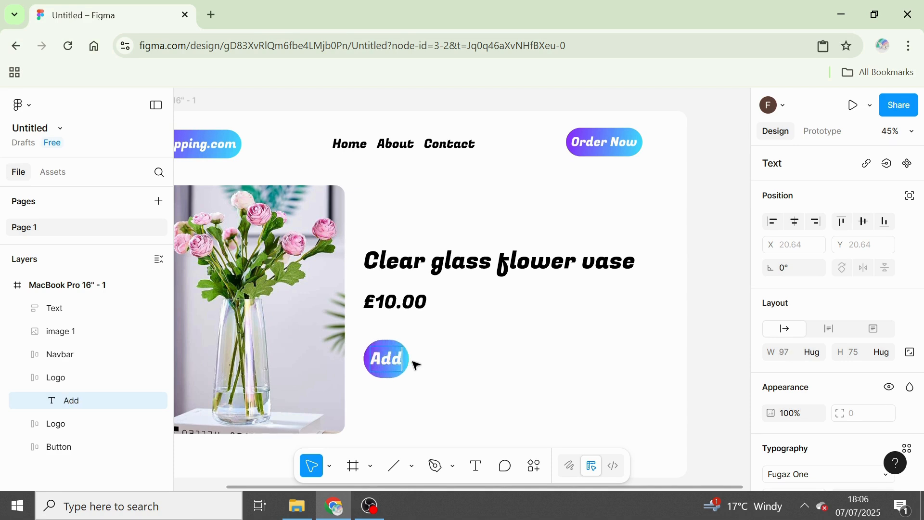
key("BackSpace")
key("BackSpace")
type("to c")
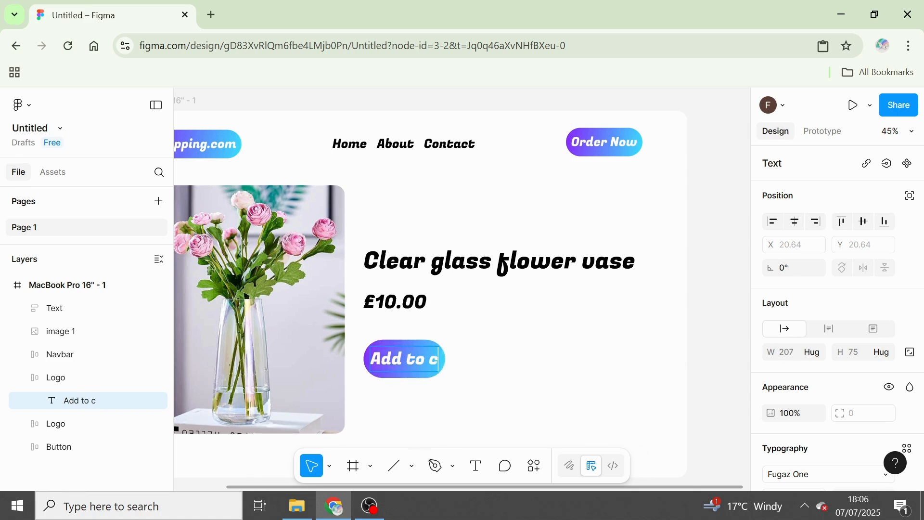
type("art")
key("Escape")
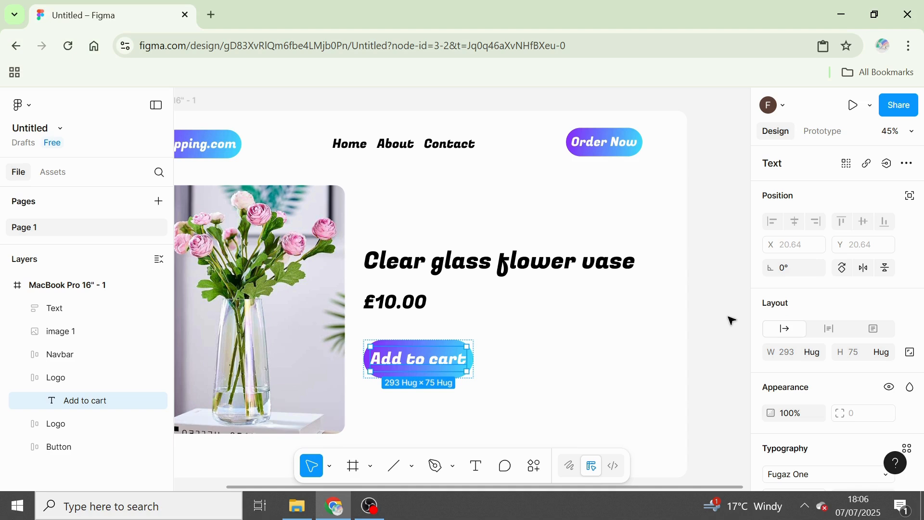
left_click(732, 320)
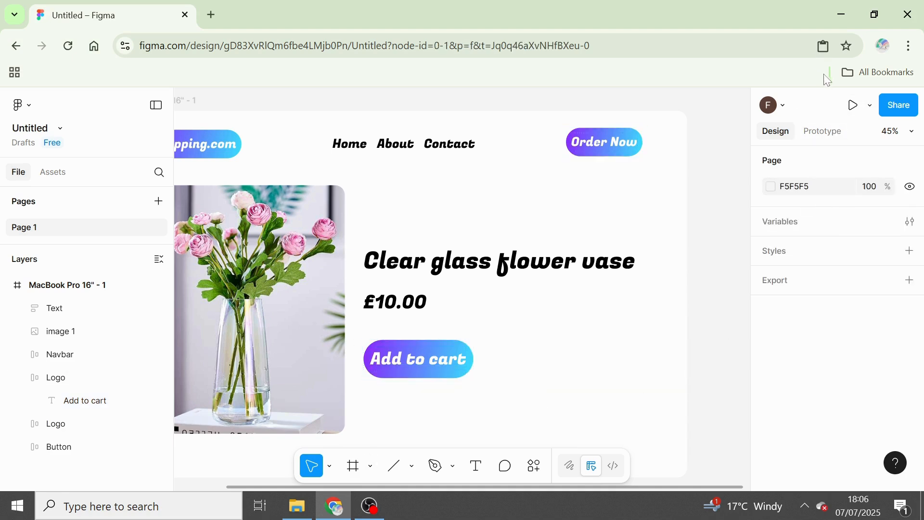
Present the page design to preview it
left_click(854, 105)
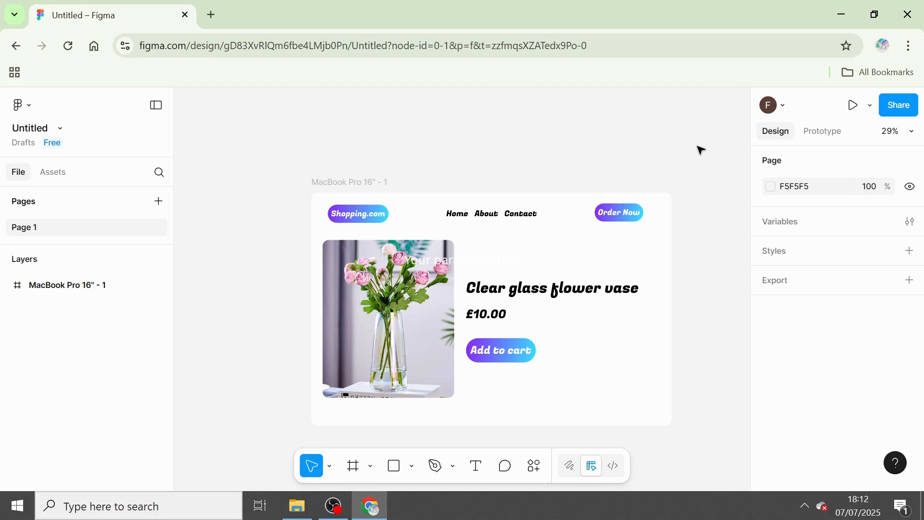
Select the Navbar frame and the product Text frame in turn to review their layout settings
left_click(537, 222)
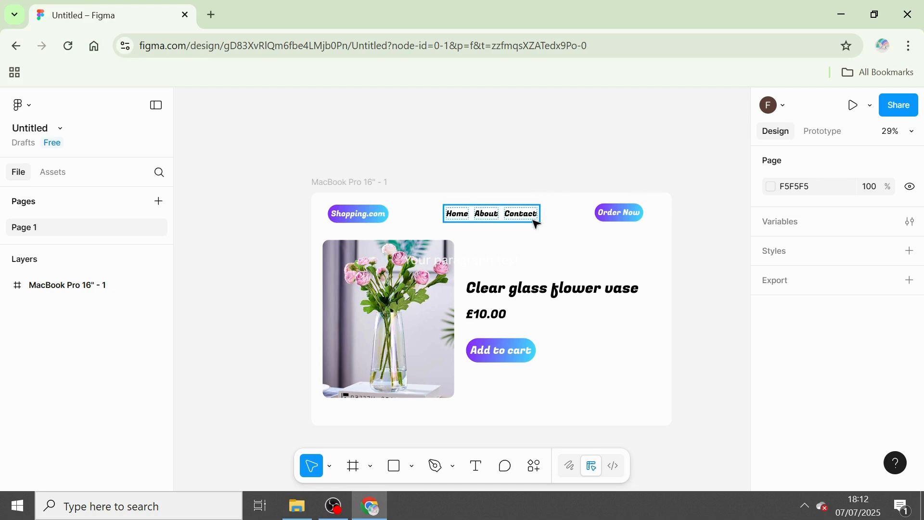
left_click(537, 225)
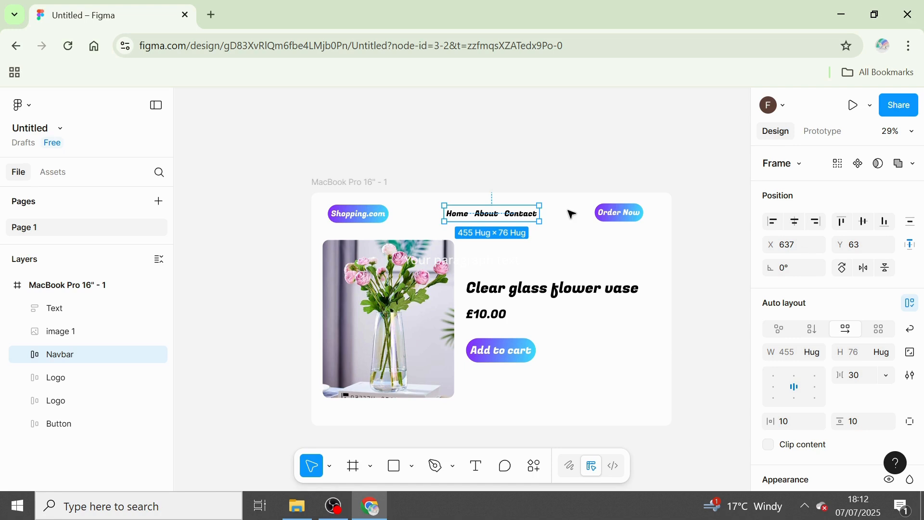
left_click(479, 302)
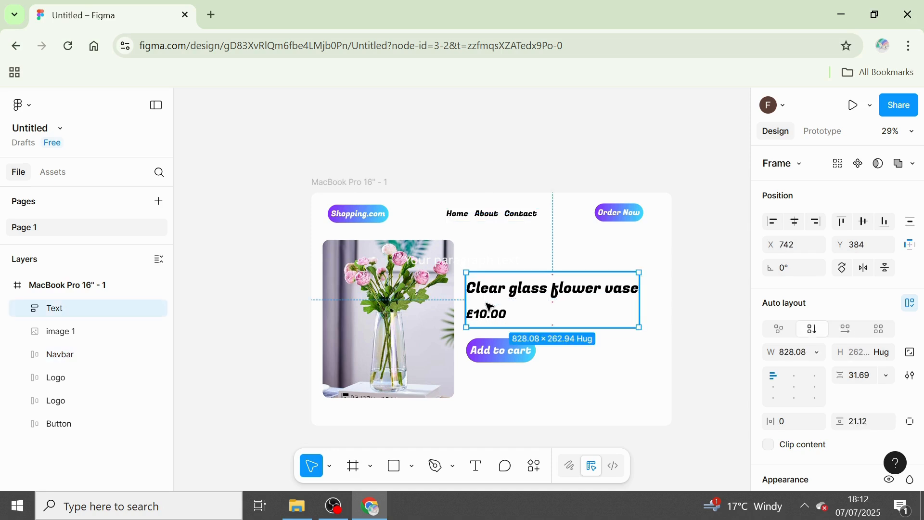